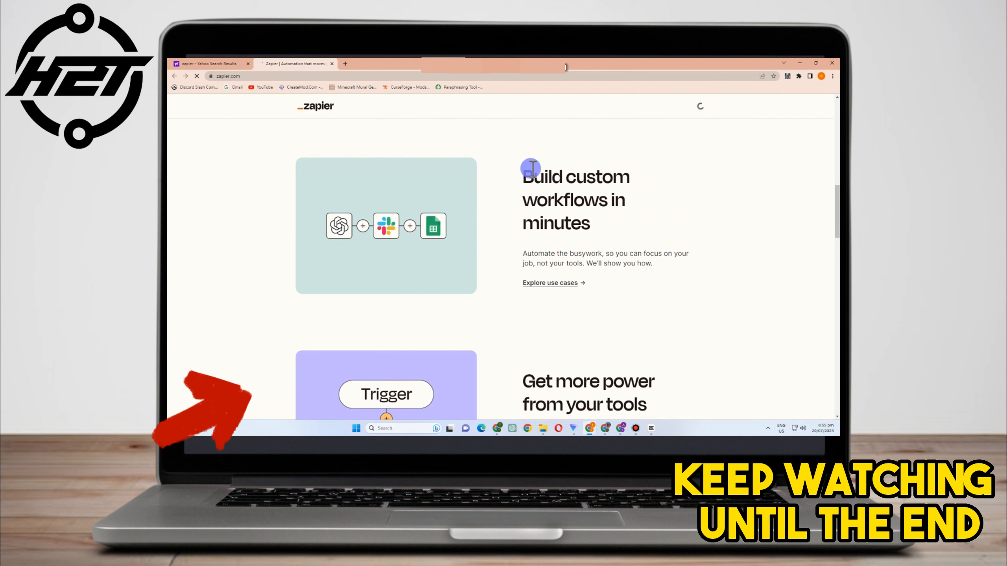
Step: Read the homepage sections on custom workflows, integrating tools and connecting apps, and dismiss the "What brought you to us today?" survey
drag(514, 173, 597, 225)
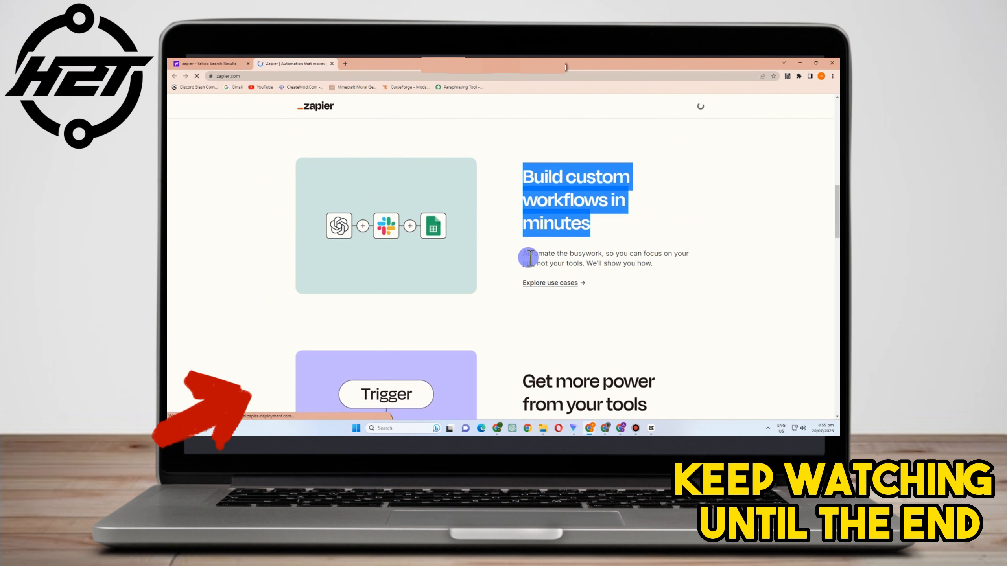
click(593, 270)
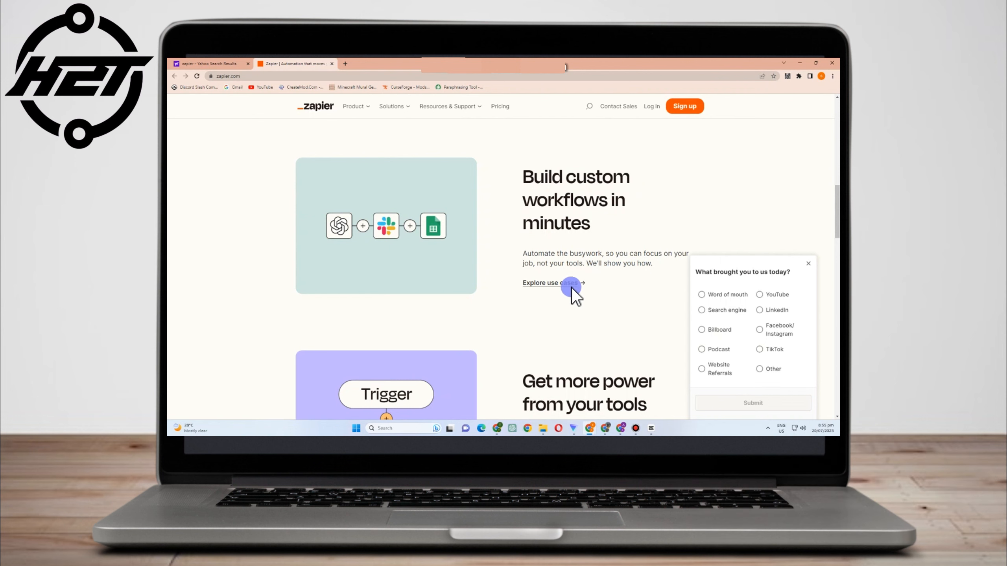
scroll(598, 293, down, 3)
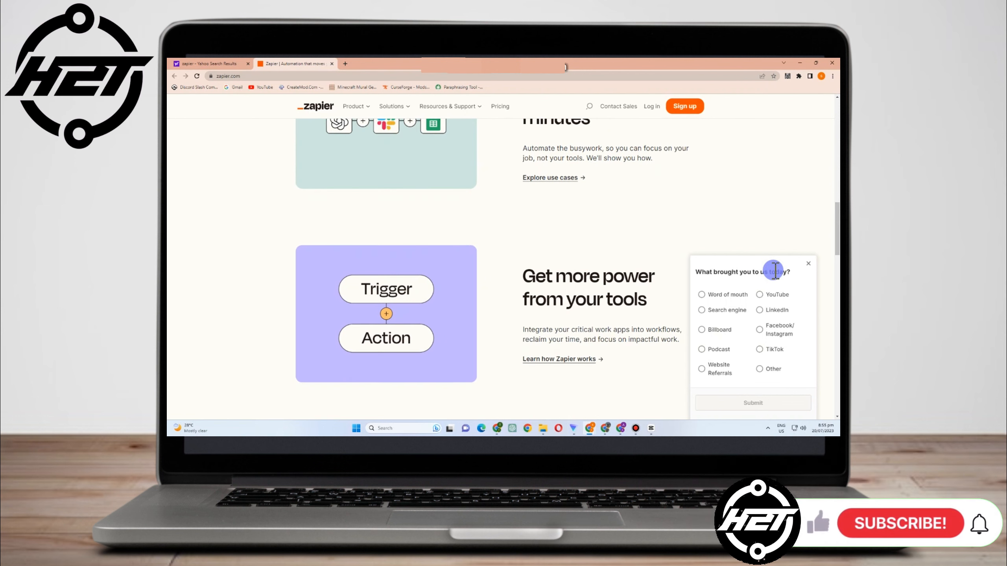
click(806, 265)
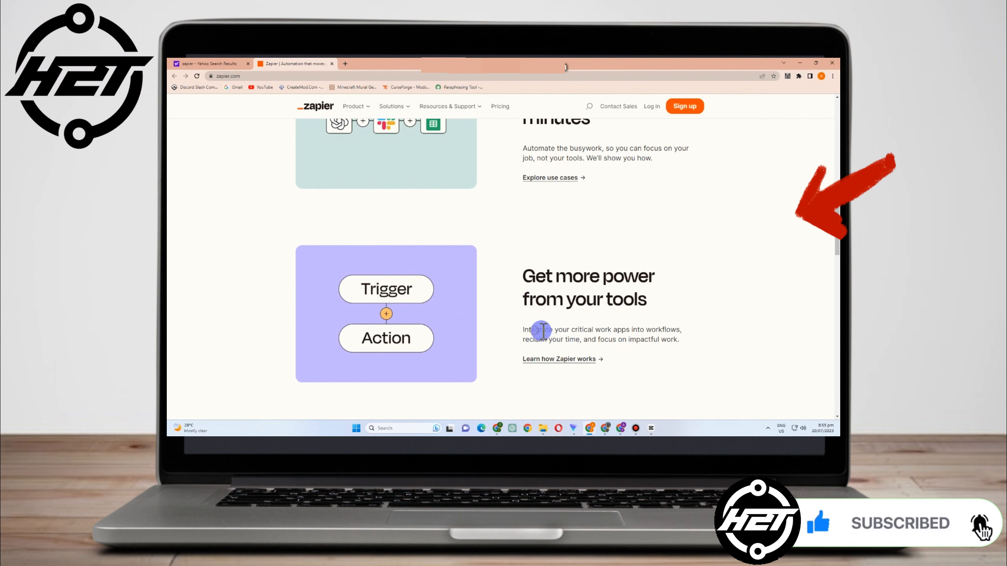
drag(535, 330, 648, 339)
scroll(737, 285, down, 4)
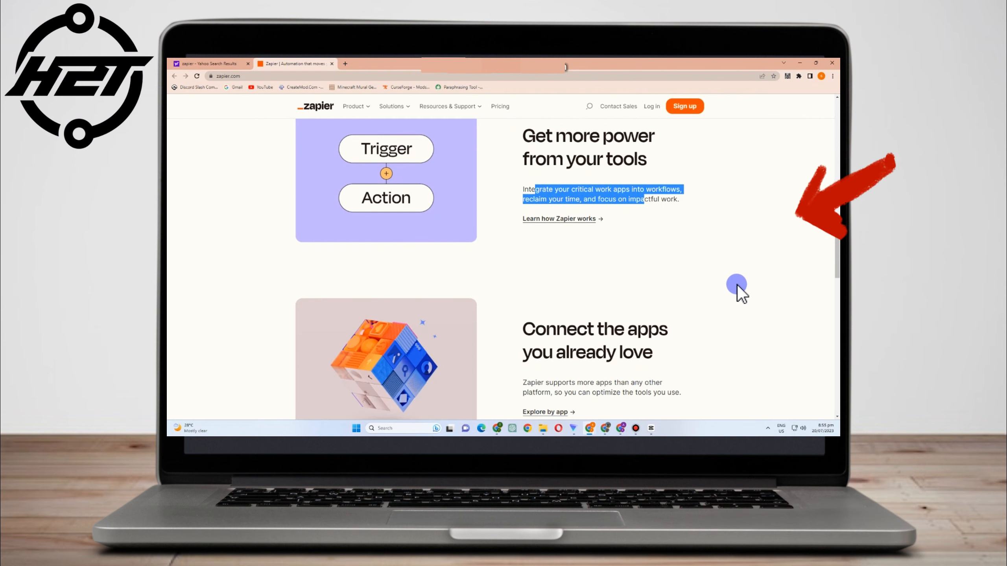
click(717, 285)
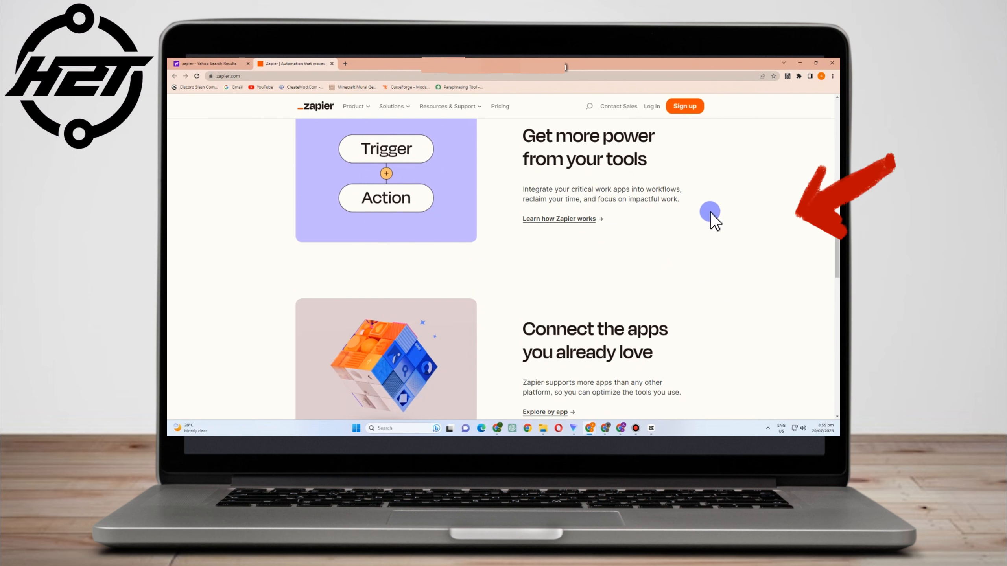
scroll(735, 258, down, 3)
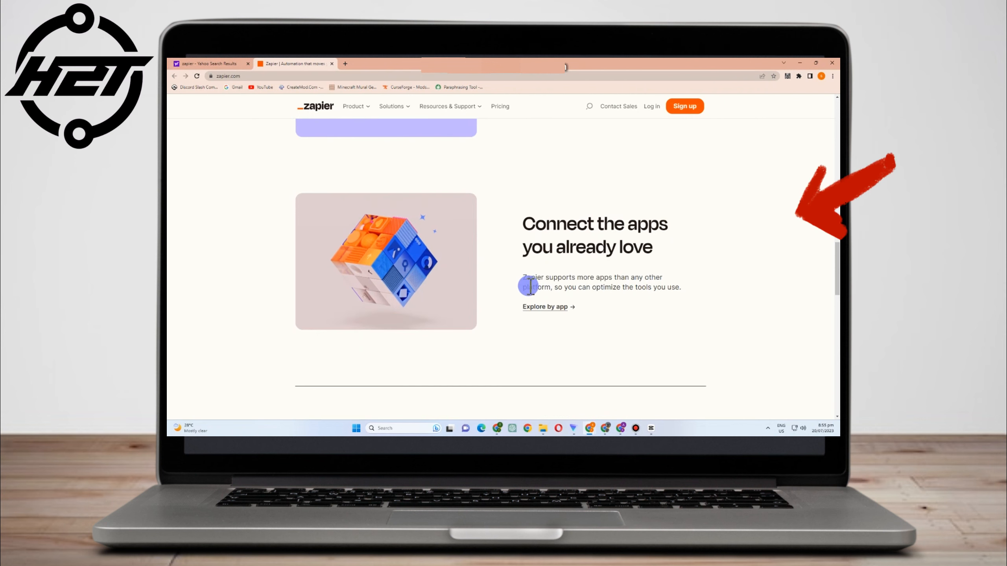
drag(524, 283, 654, 318)
scroll(602, 281, down, 3)
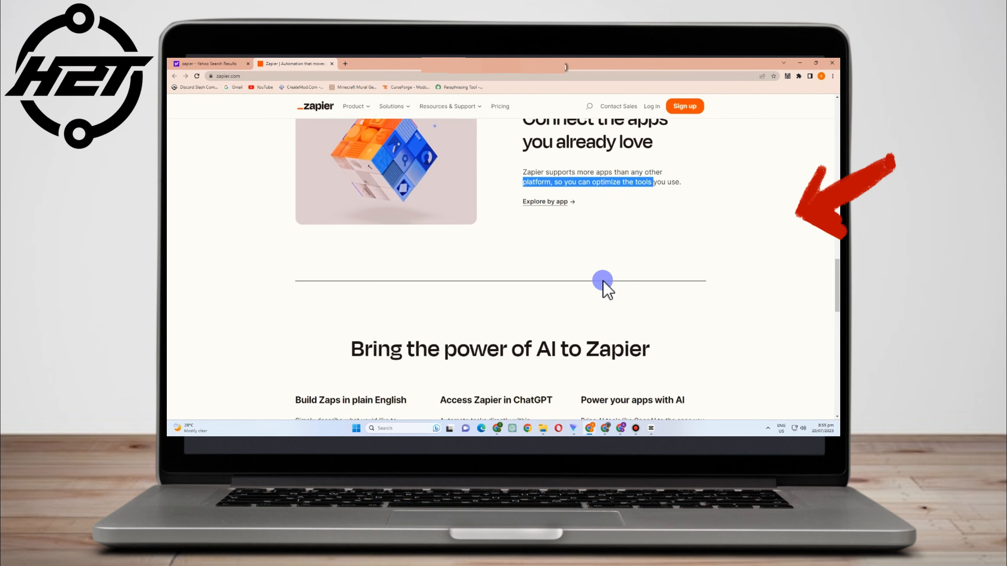
Step: Review the "Bring the power of AI to Zapier" section and the rest of the homepage down to the footer
scroll(590, 198, down, 3)
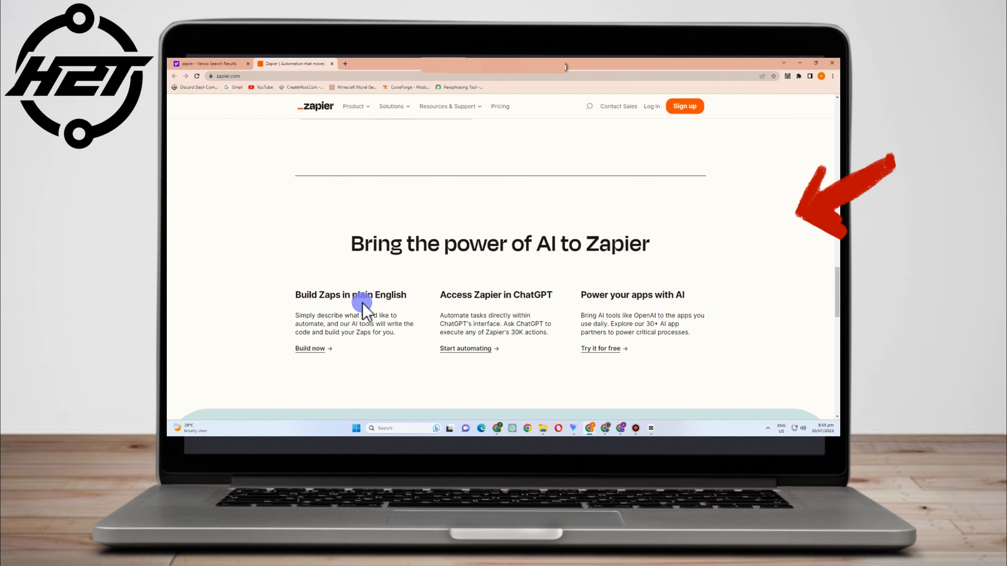
drag(290, 292, 722, 312)
scroll(722, 311, down, 3)
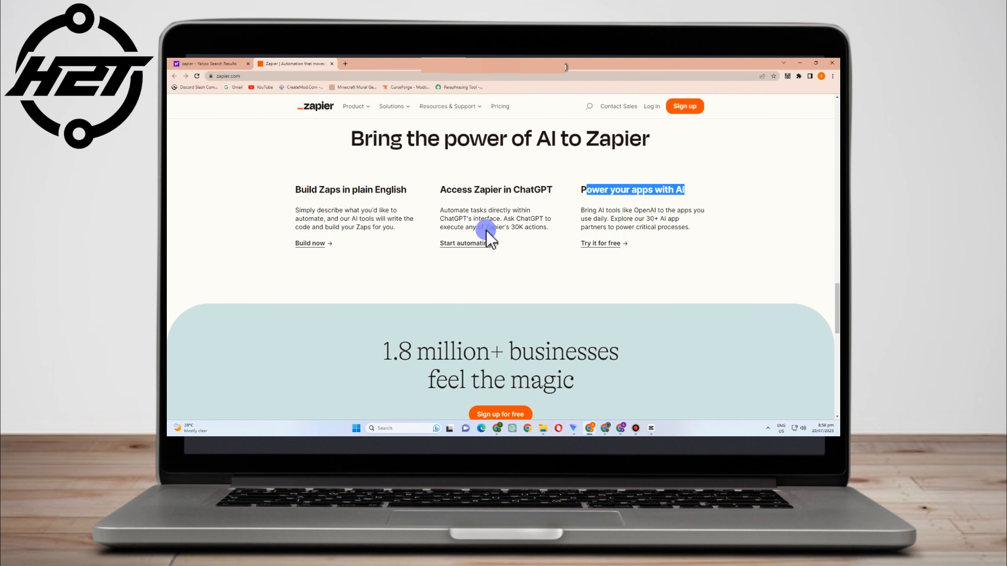
scroll(690, 279, down, 6)
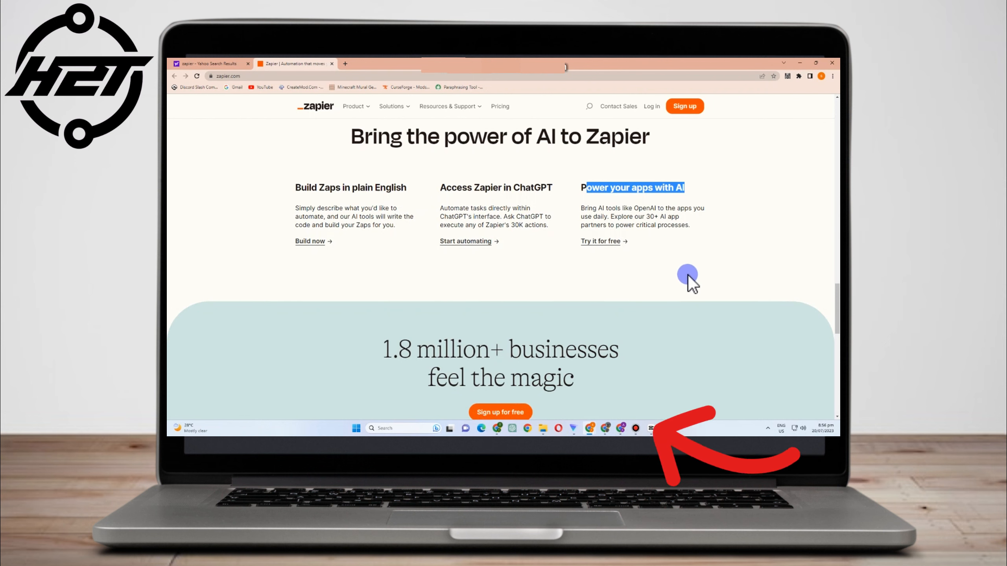
scroll(775, 360, down, 10)
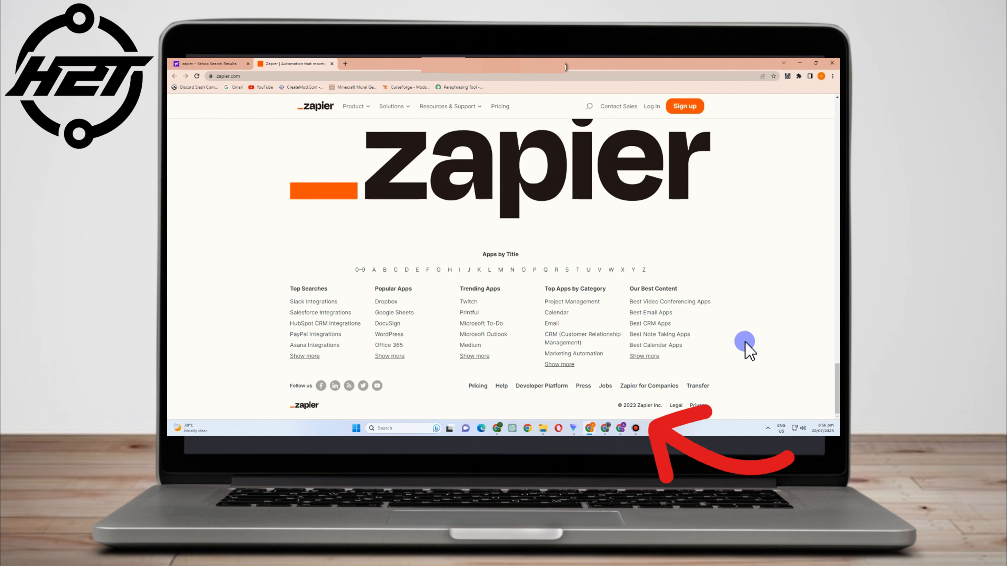
scroll(718, 326, up, 10)
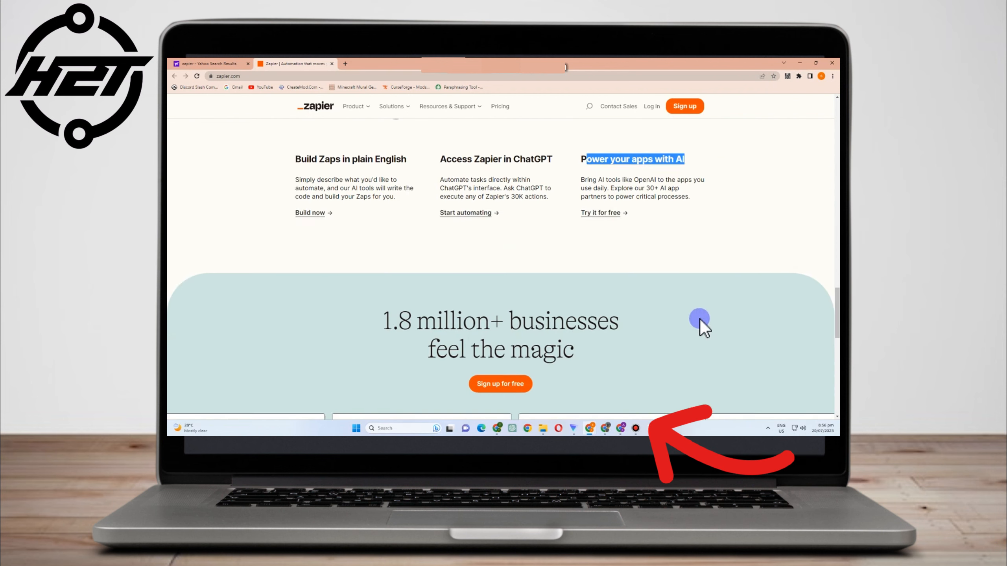
scroll(700, 319, up, 15)
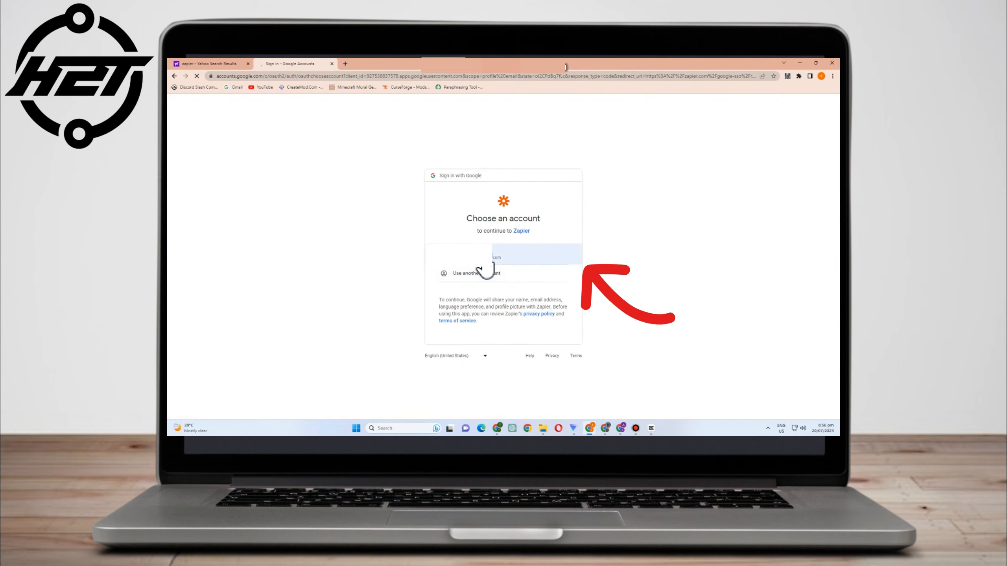
Step: Continue to Zapier with the listed Google account and submit the profile with role Project Management and company size 1-49
click(492, 261)
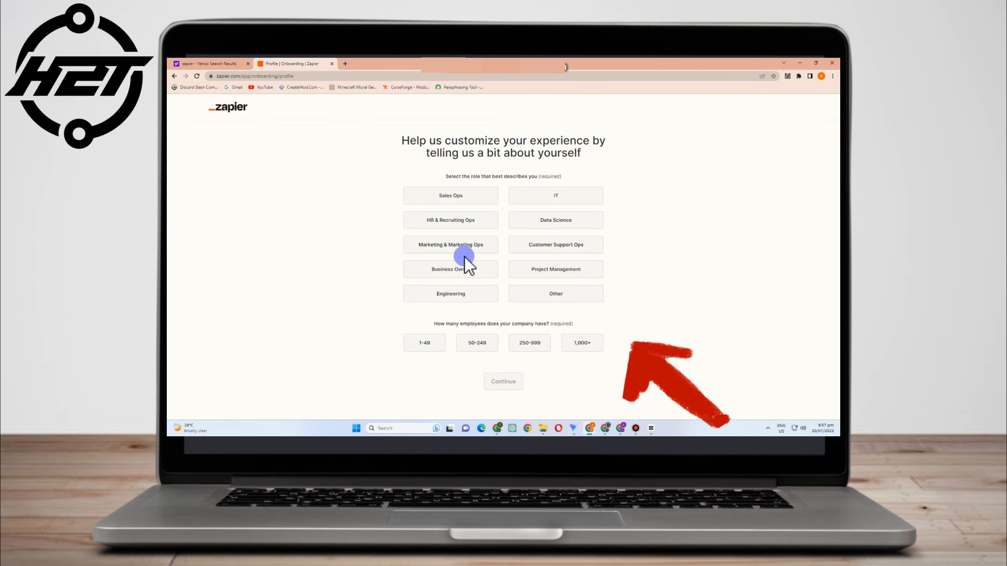
click(563, 273)
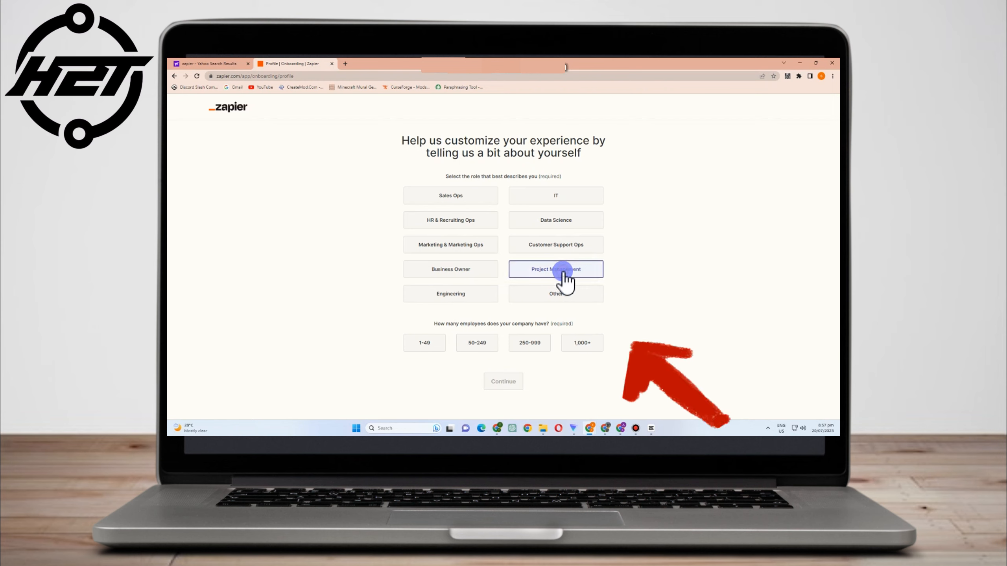
click(424, 343)
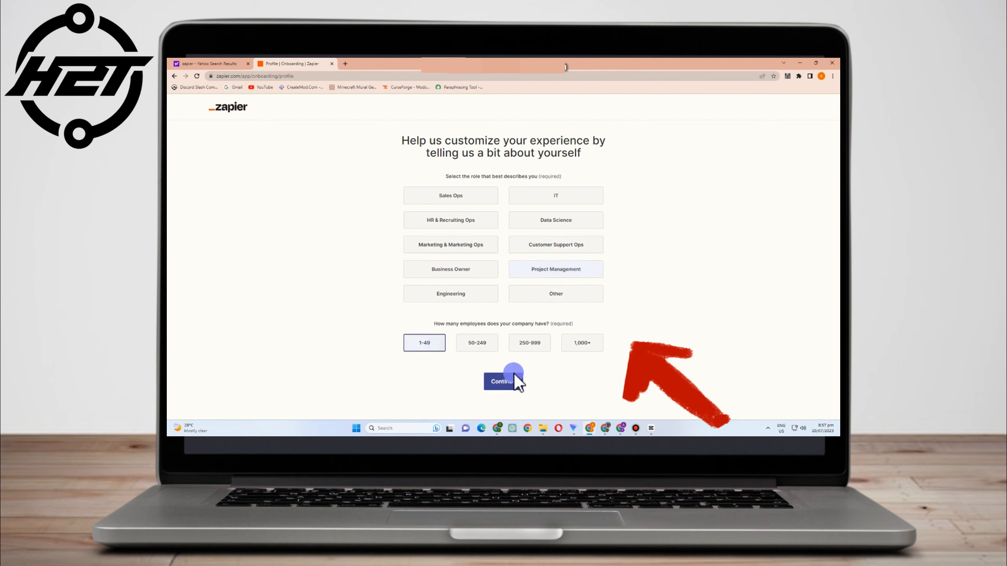
click(505, 382)
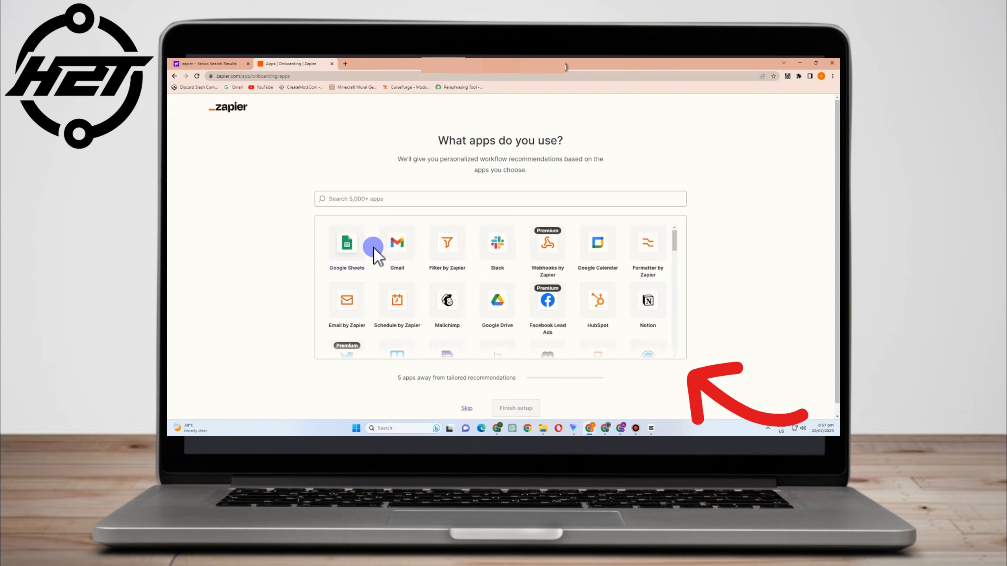
Step: Select Google Drive and Google Forms as apps in use
scroll(545, 315, down, 1)
click(496, 281)
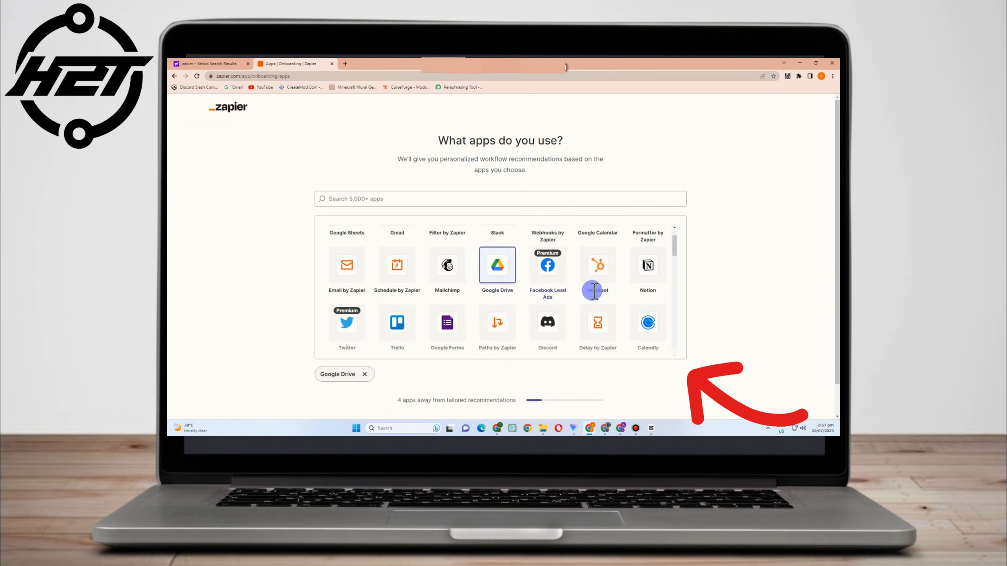
scroll(407, 321, down, 1)
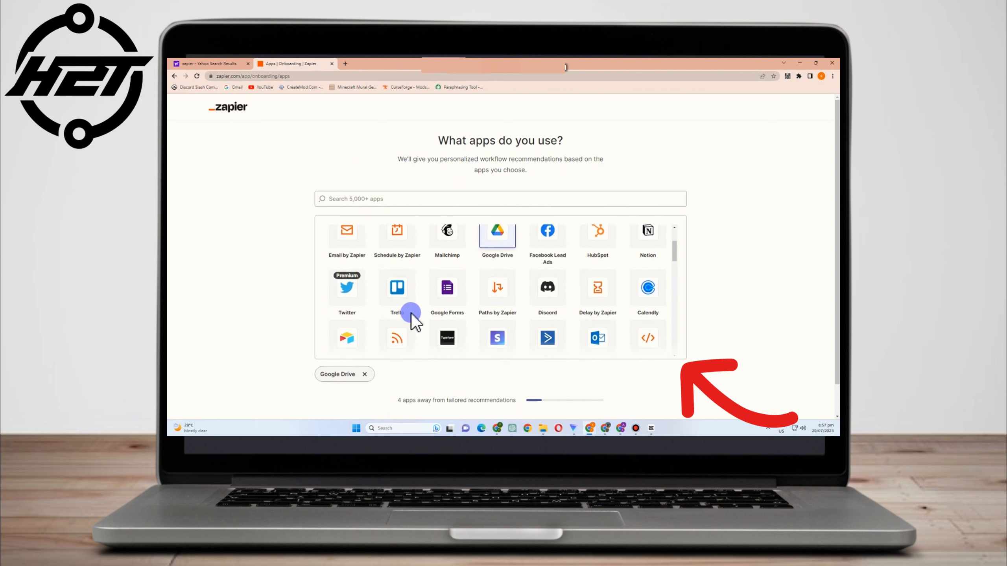
click(456, 300)
Step: Find OneDrive further along in the app catalogue and add it to the selected apps
scroll(551, 316, down, 2)
scroll(567, 317, down, 1)
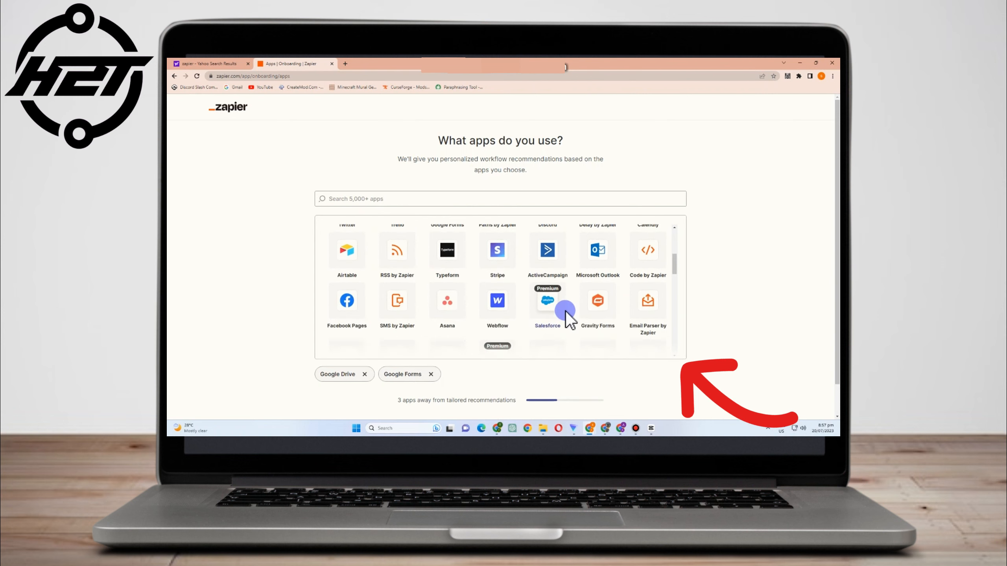
scroll(606, 337, down, 1)
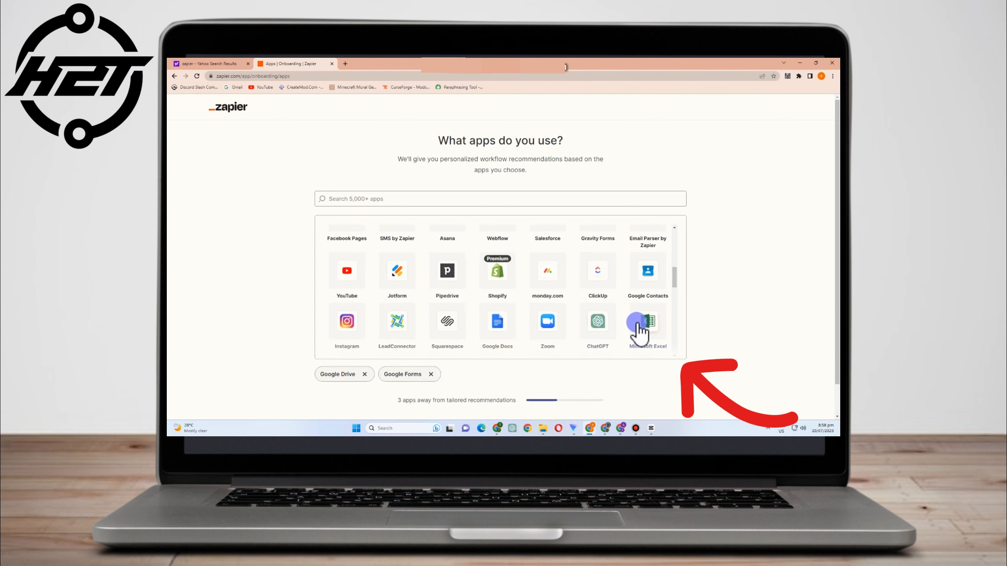
scroll(569, 337, down, 1)
scroll(569, 333, down, 3)
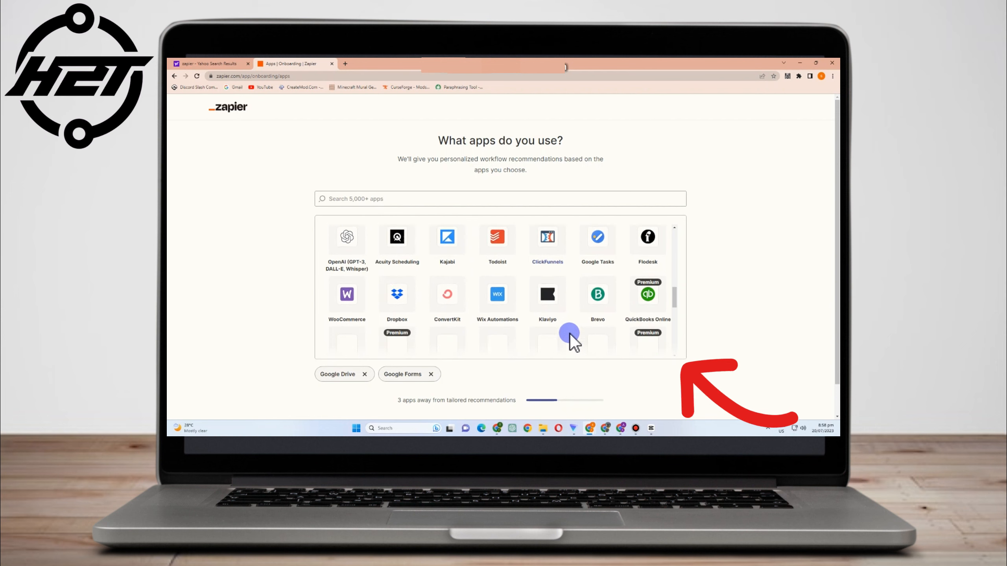
scroll(569, 333, down, 1)
scroll(570, 334, down, 5)
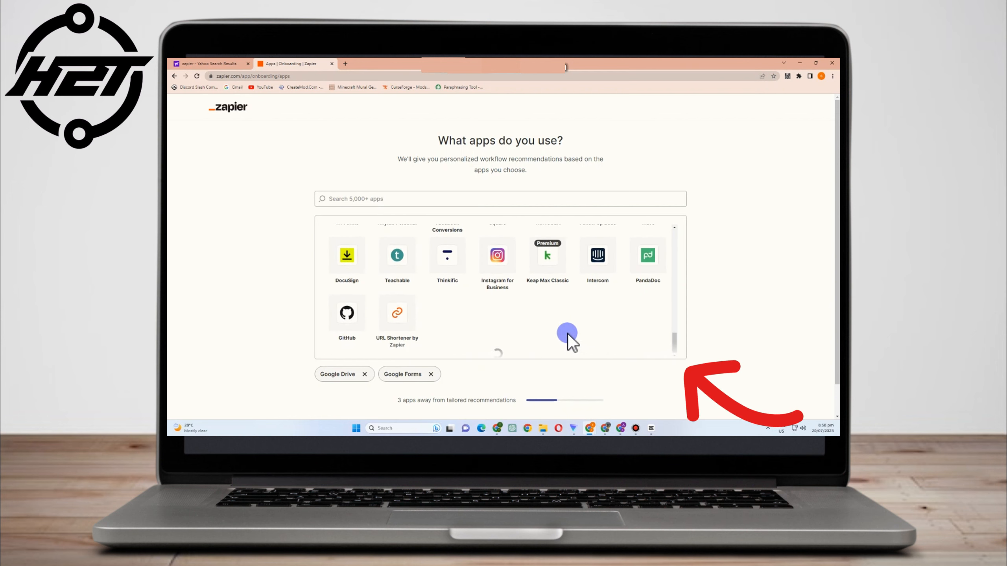
scroll(567, 337, down, 2)
scroll(566, 329, up, 2)
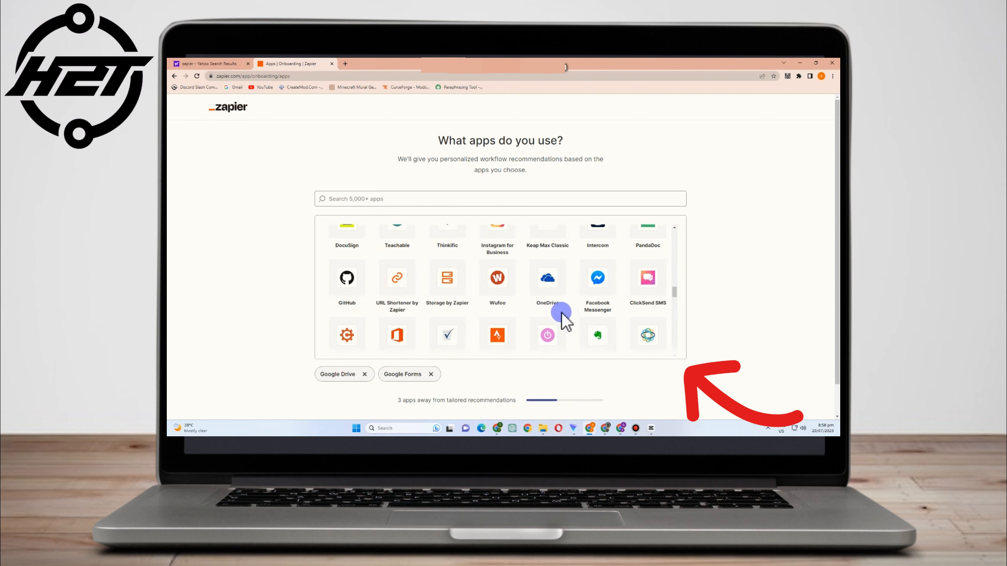
click(551, 301)
Step: Add Gmail to the selected apps and finish the onboarding setup
scroll(590, 315, down, 3)
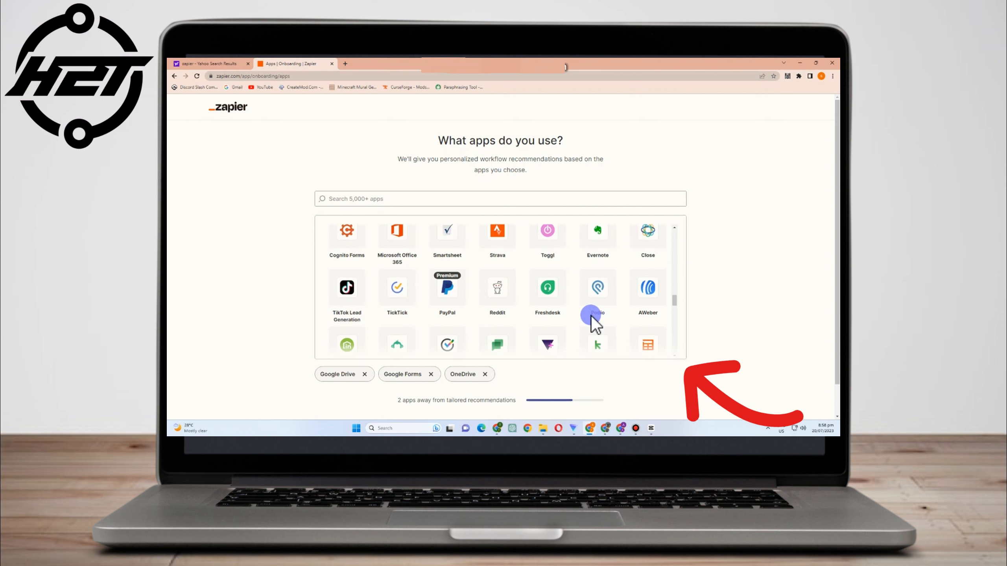
scroll(471, 294, up, 3)
scroll(464, 289, up, 5)
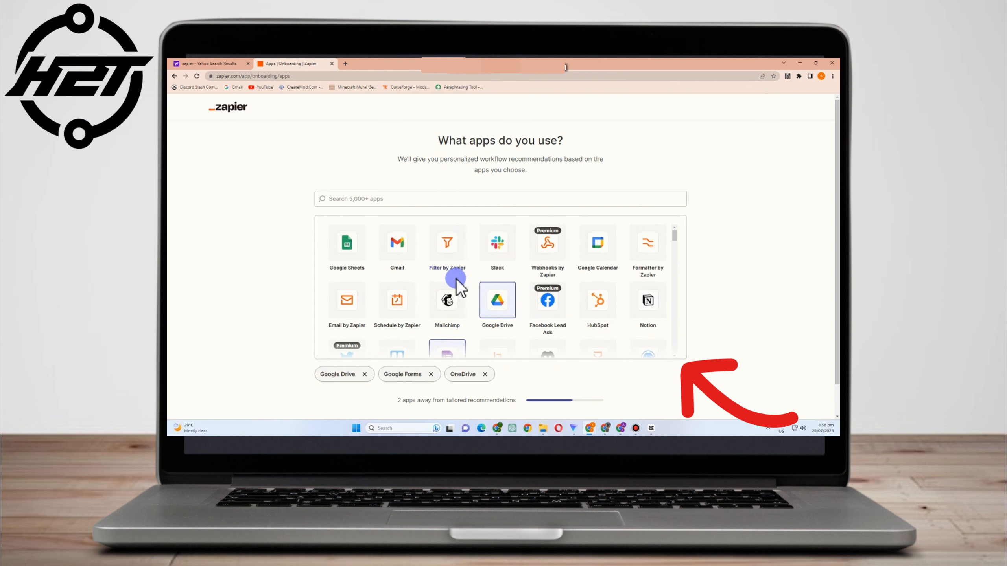
scroll(594, 326, down, 5)
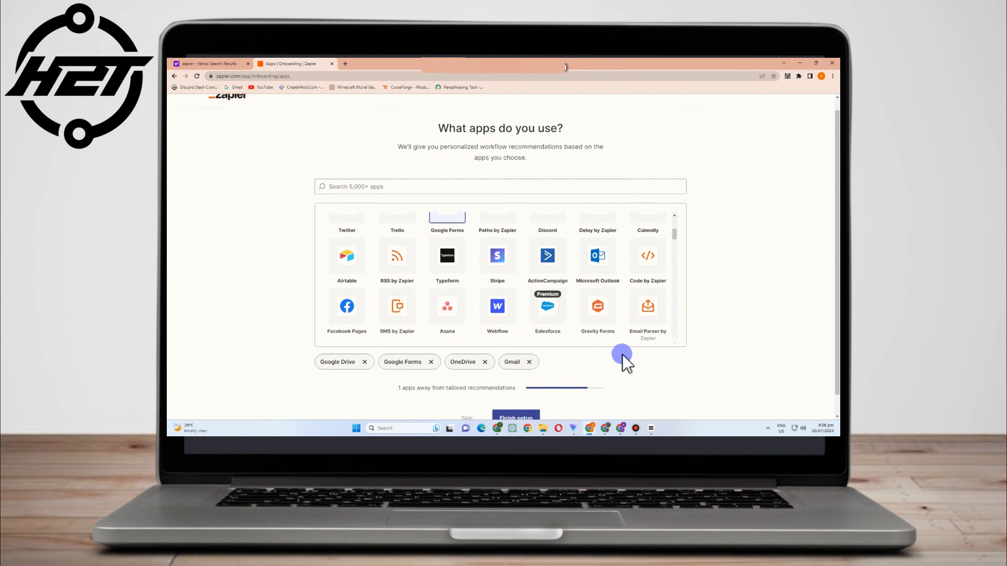
click(515, 397)
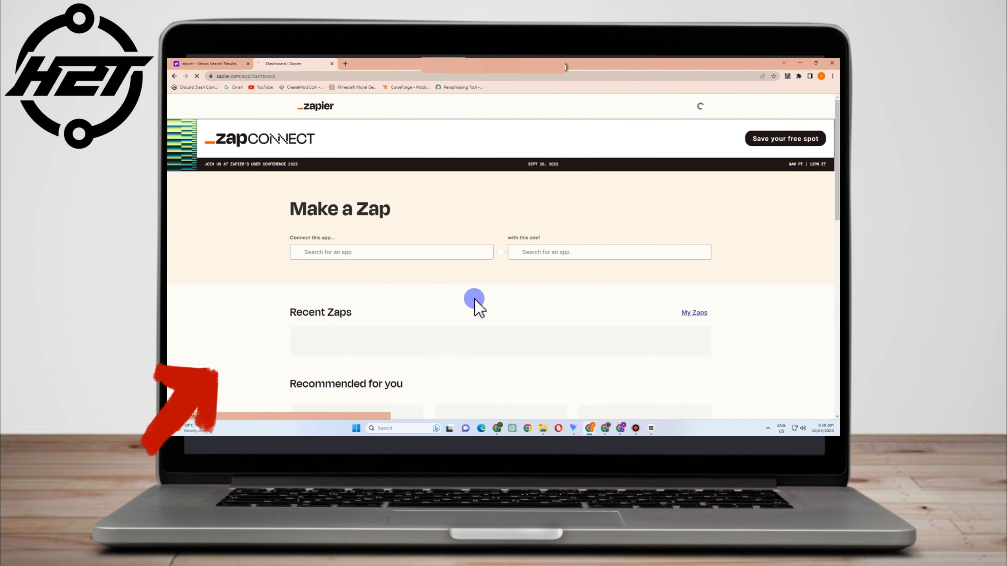
Step: Return from Google Drive to Zapier and create a new Zap inside the private folder "folder 101"
click(320, 254)
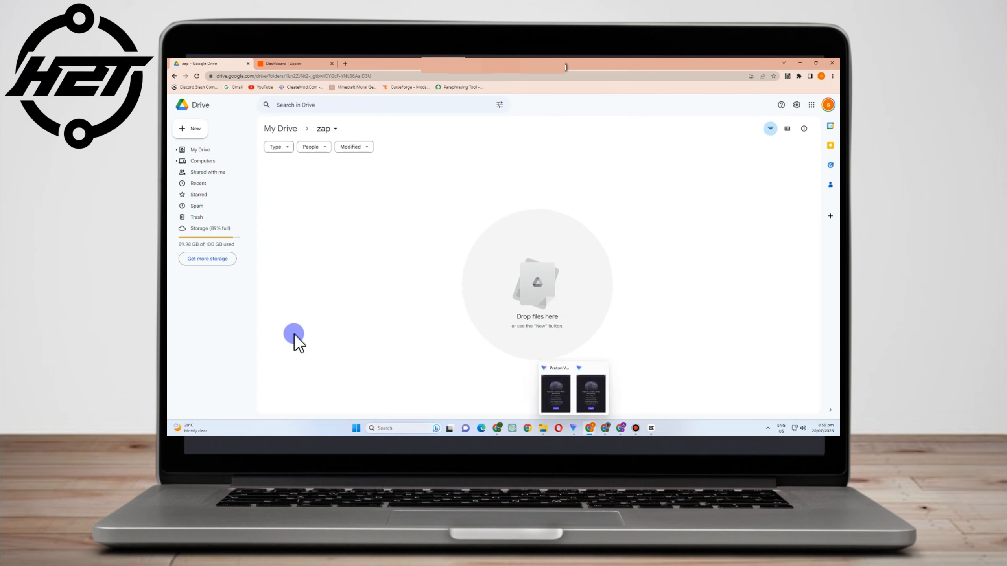
click(278, 63)
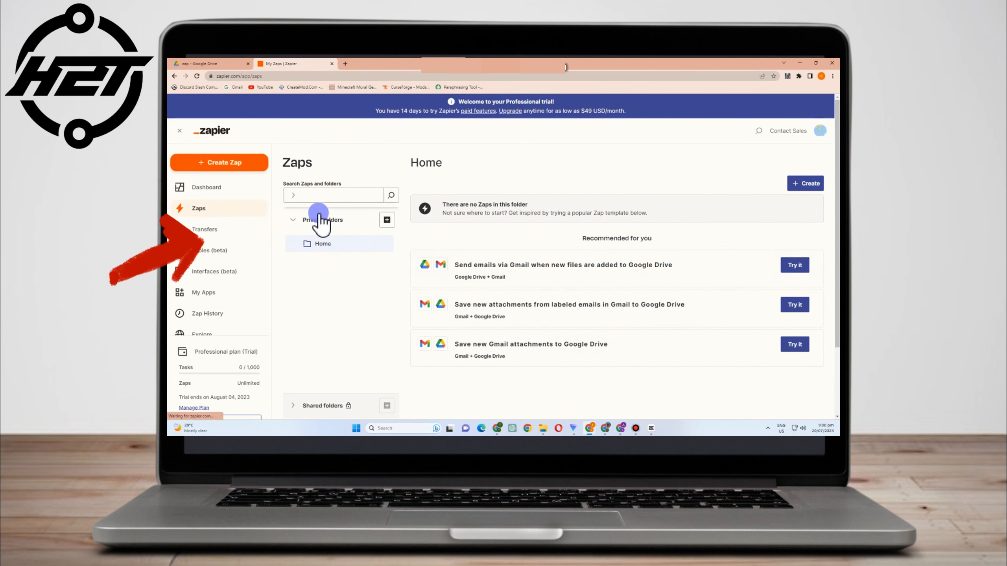
click(360, 262)
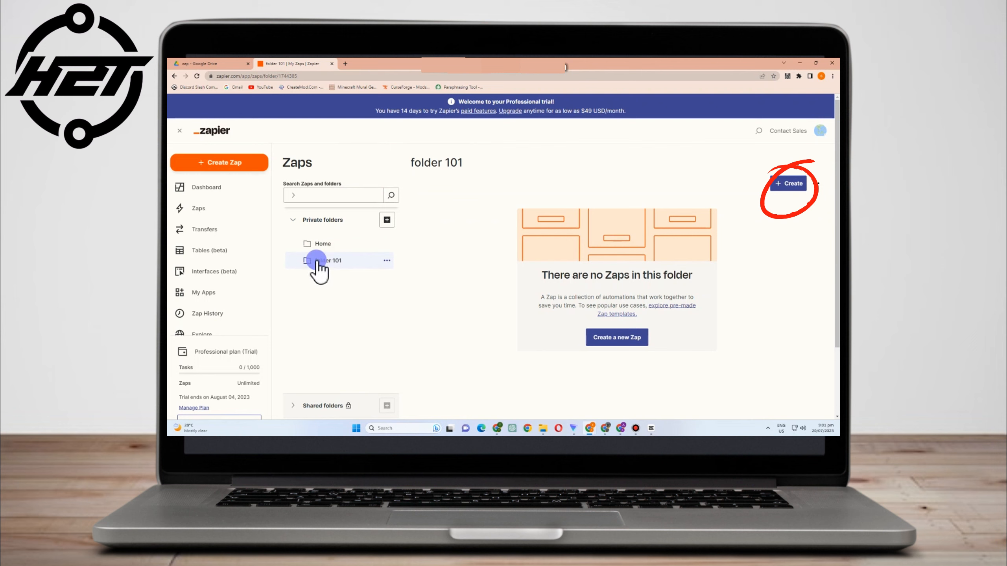
click(794, 183)
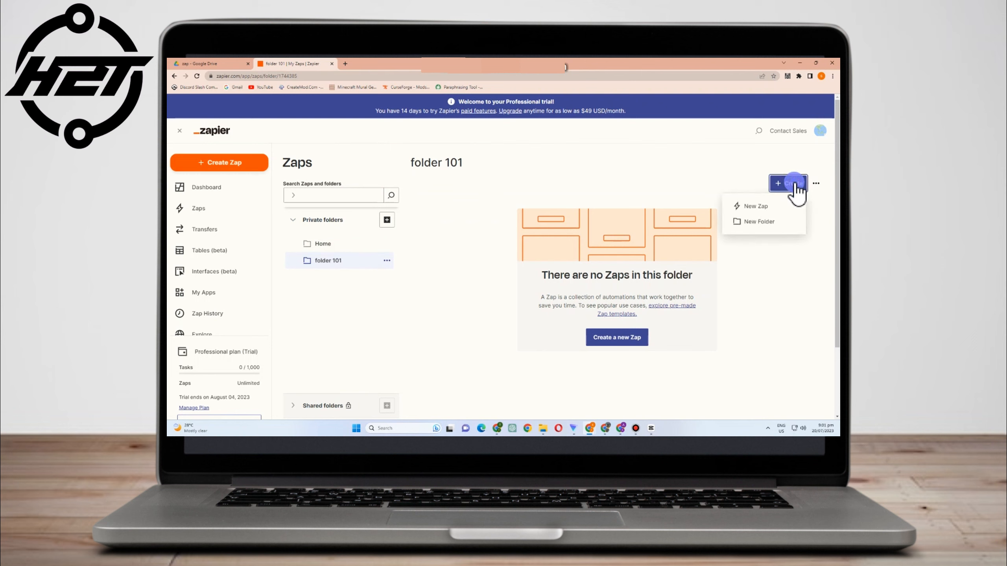
click(753, 206)
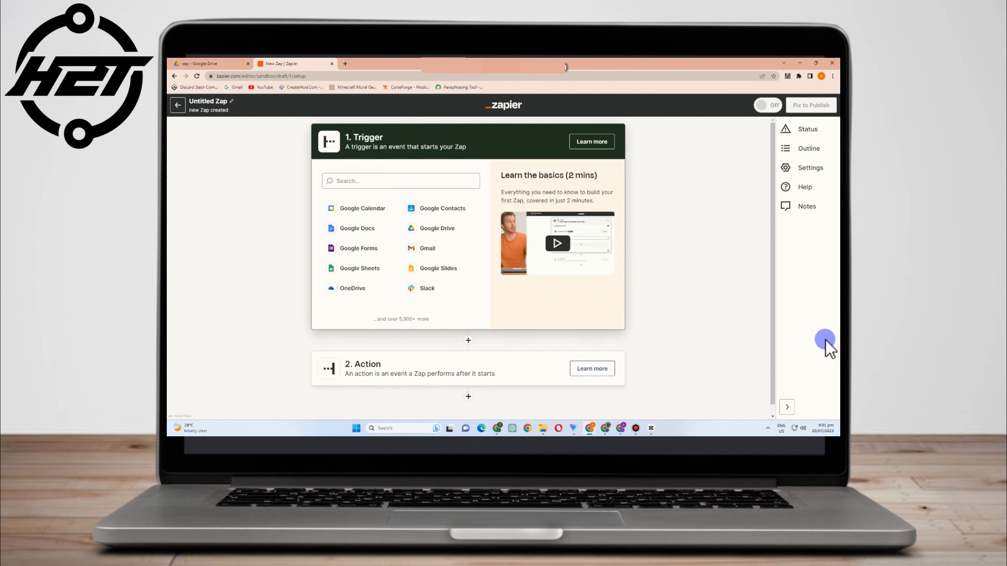
Step: Rename the untitled Zap "alert and notifications"
click(230, 104)
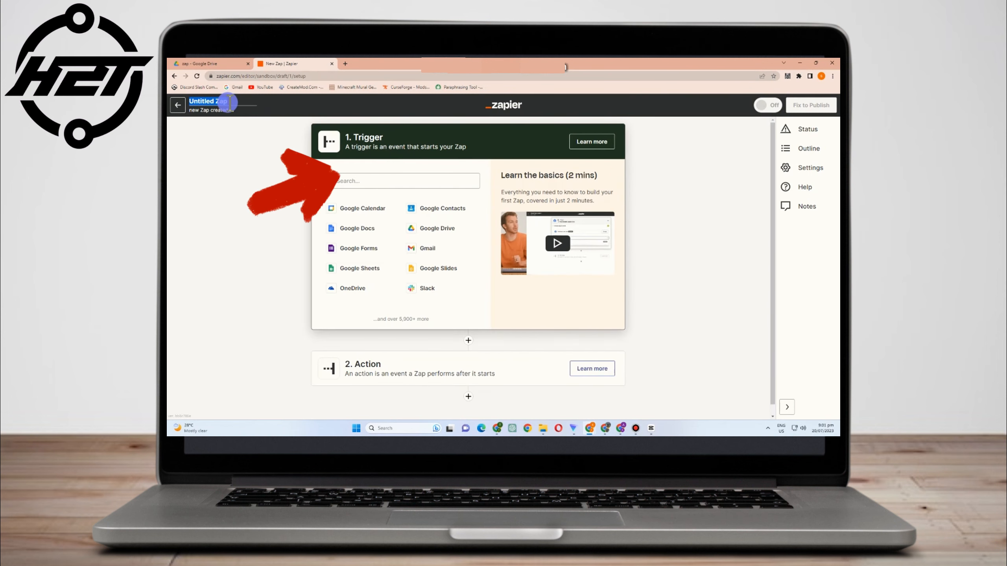
text(alert an)
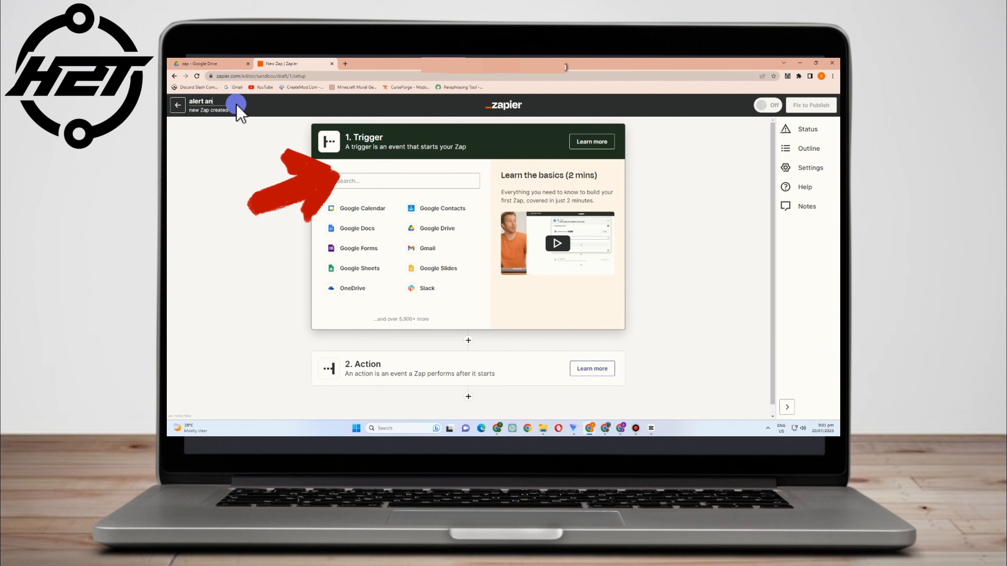
text(d NOtifications)
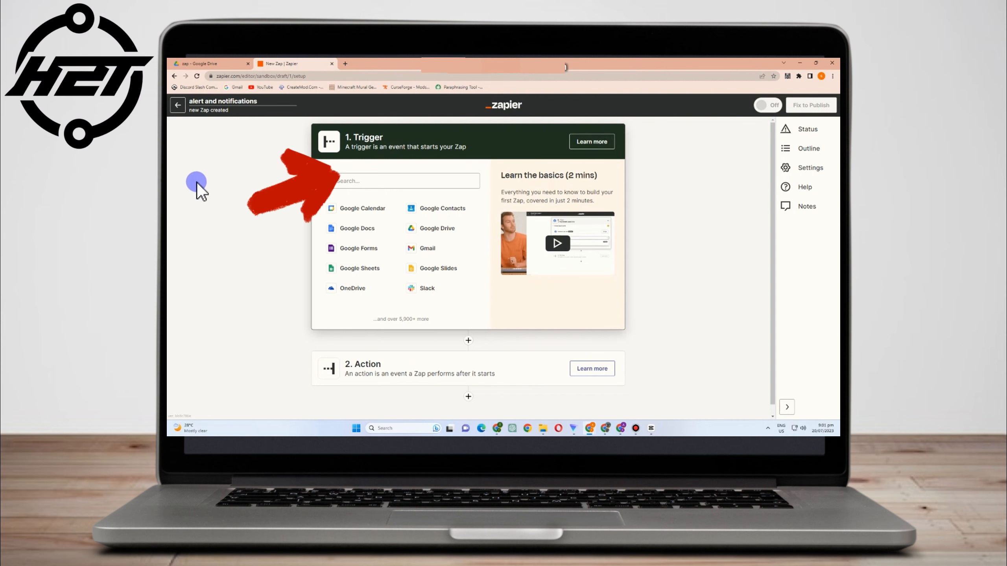
click(650, 386)
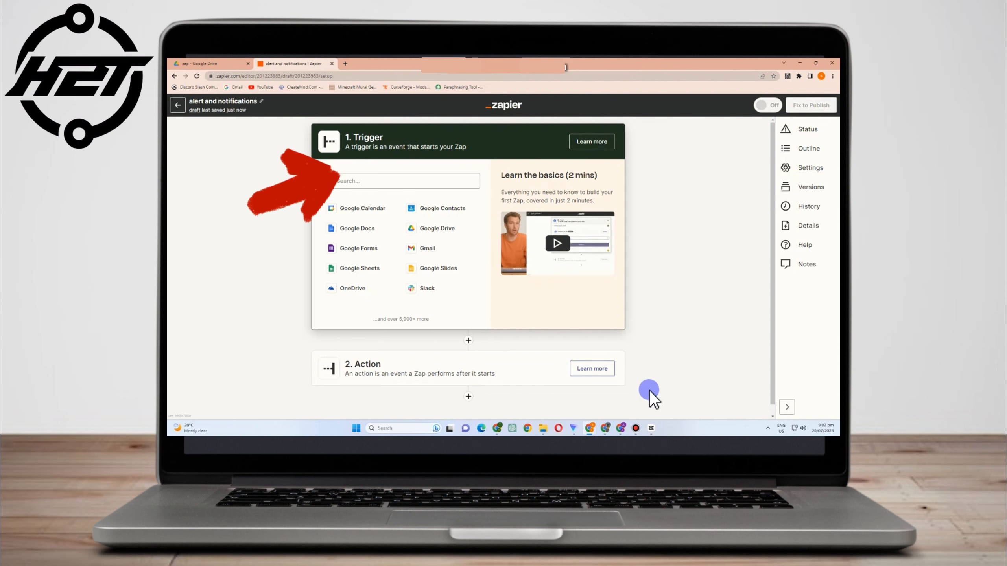
Step: Set Google Drive as the trigger app with the event New File in Folder and continue to the account setup
click(453, 230)
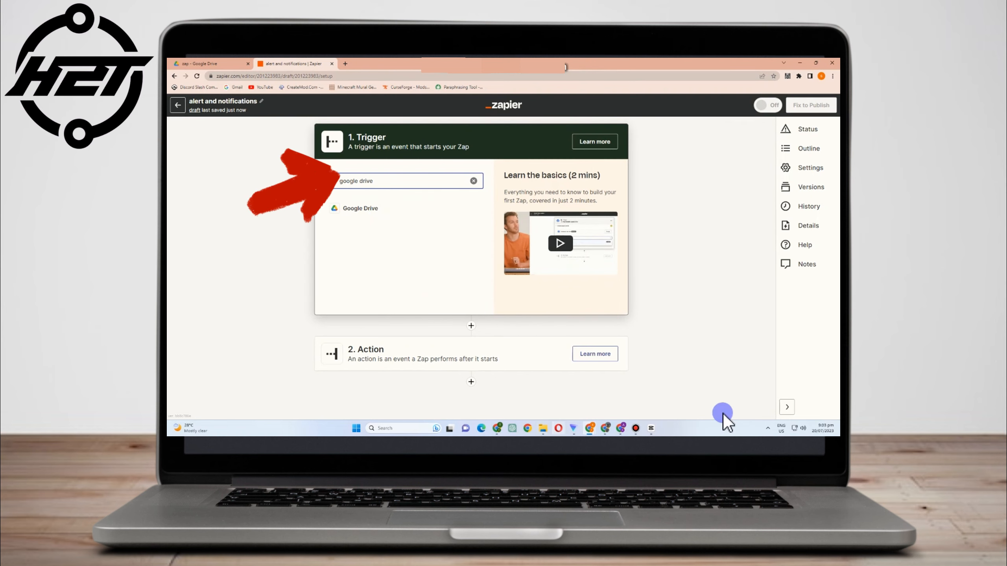
click(388, 210)
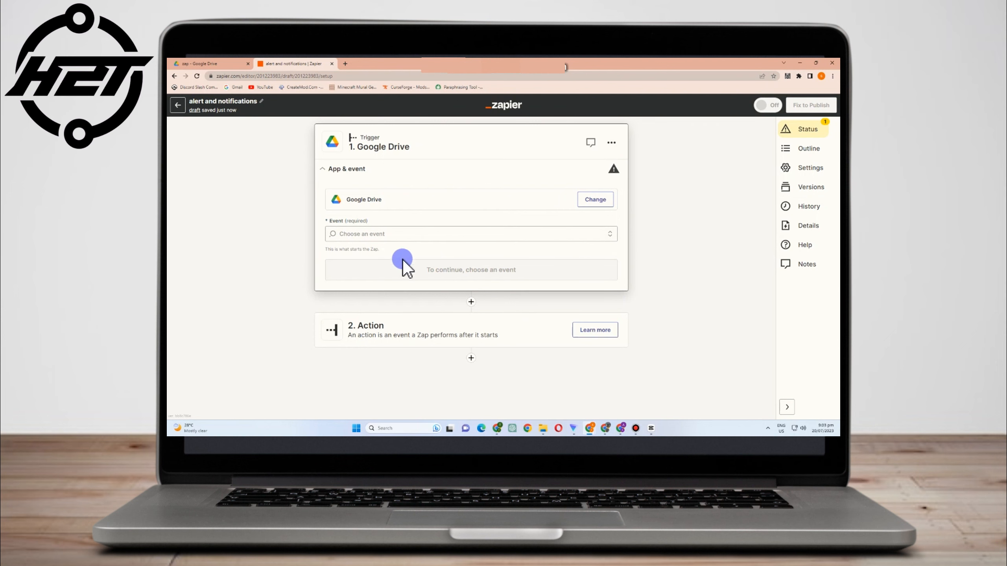
click(353, 242)
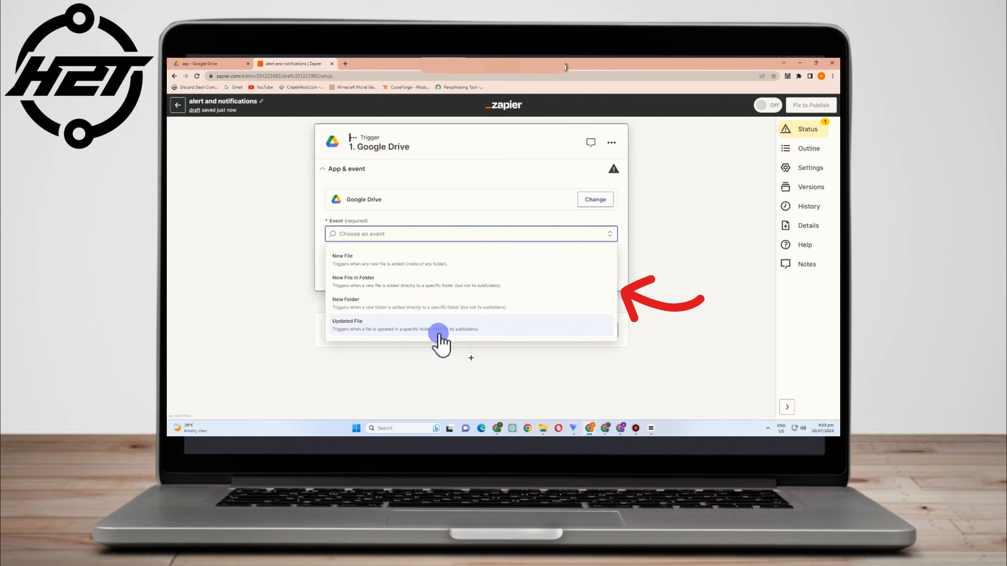
click(401, 286)
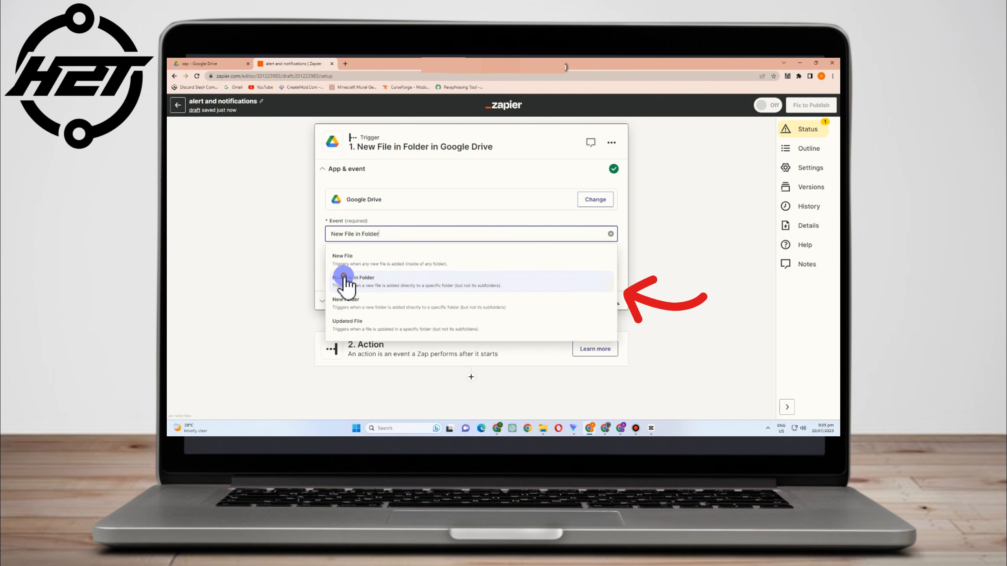
click(344, 277)
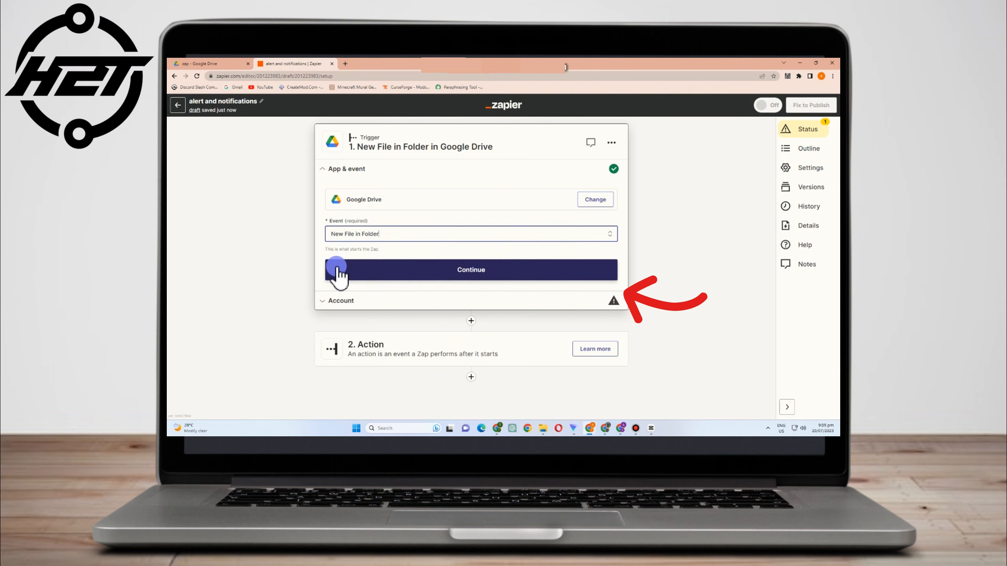
click(467, 273)
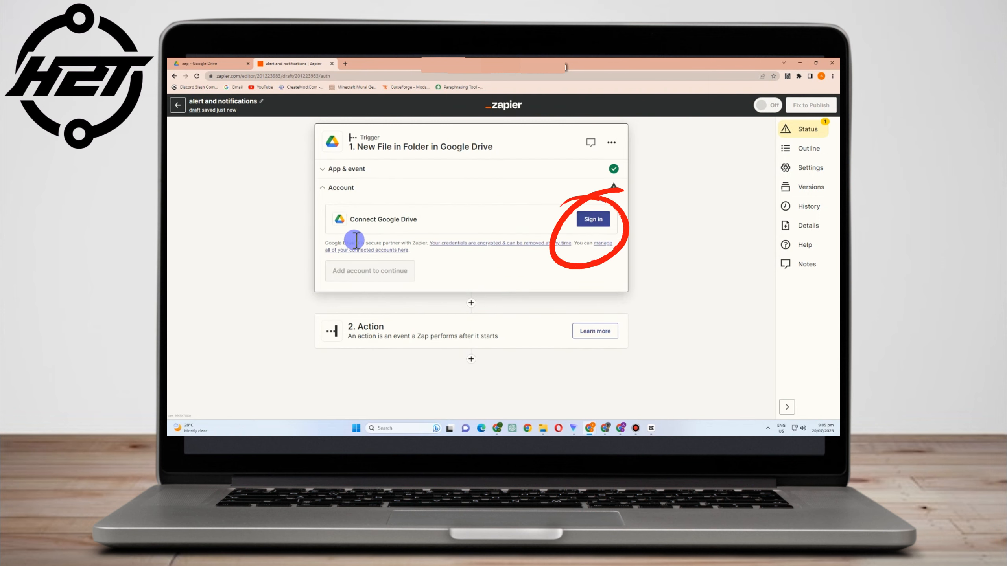
Step: Connect the Google Drive account by allowing Zapier access to it, and continue to the trigger settings
click(593, 220)
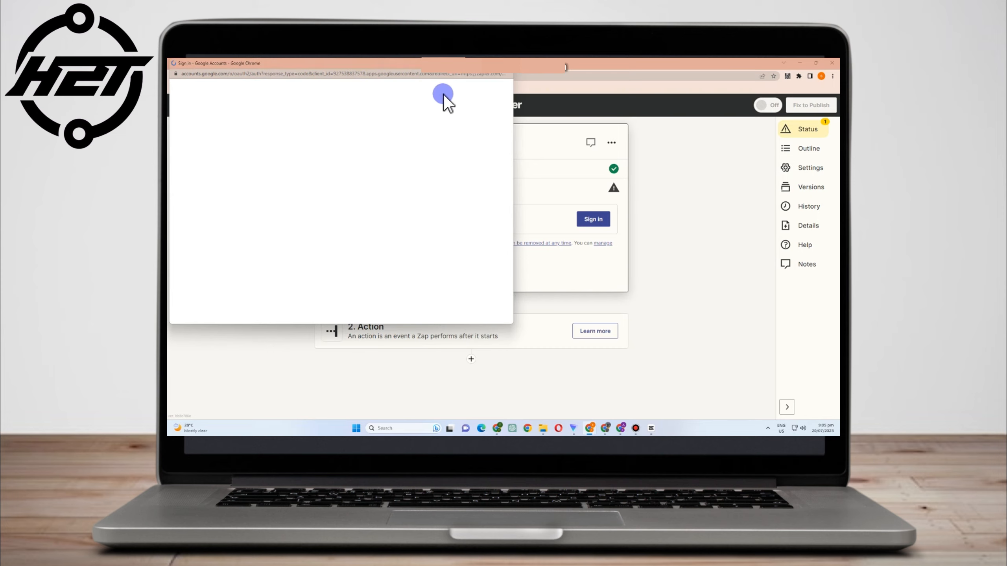
click(286, 199)
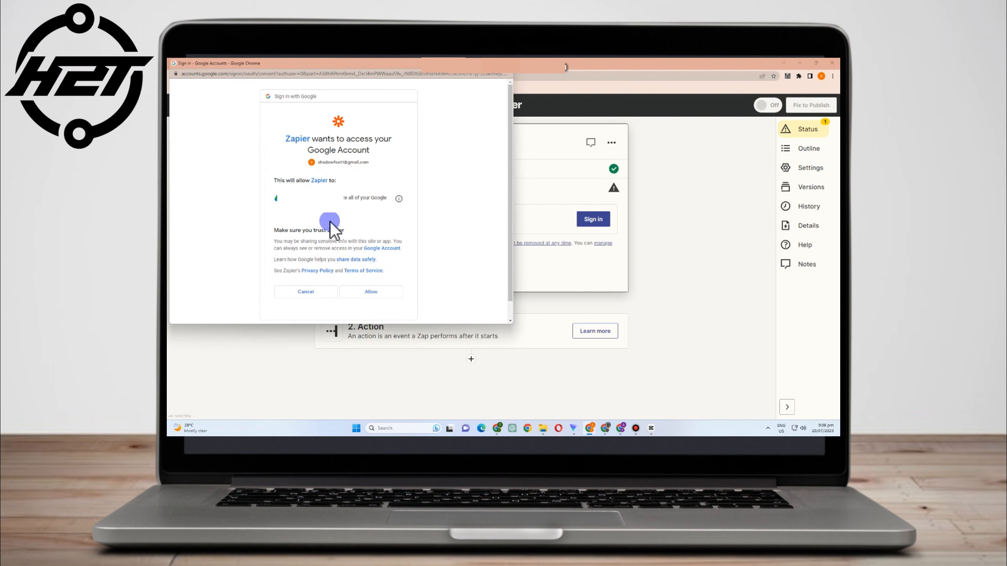
click(373, 291)
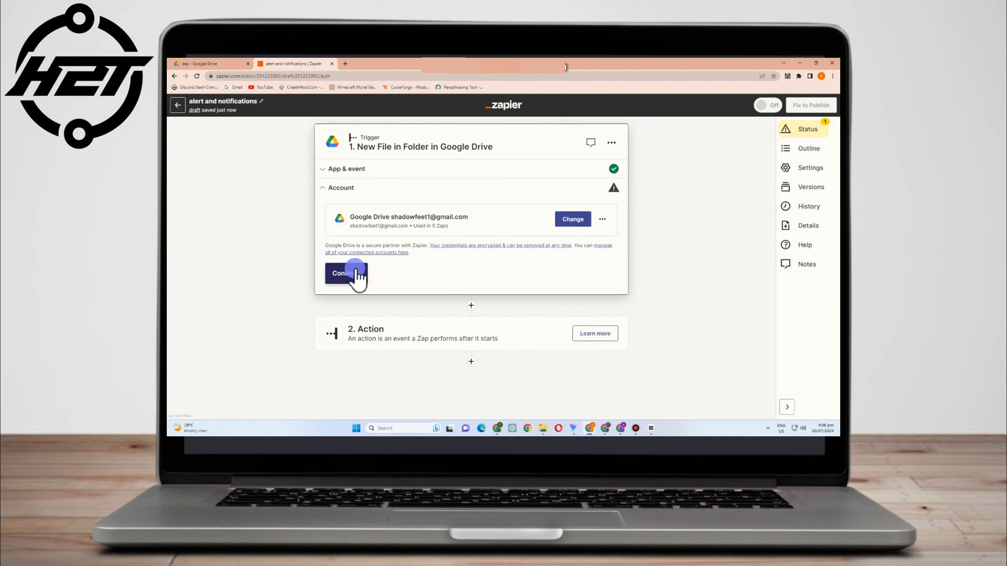
click(356, 272)
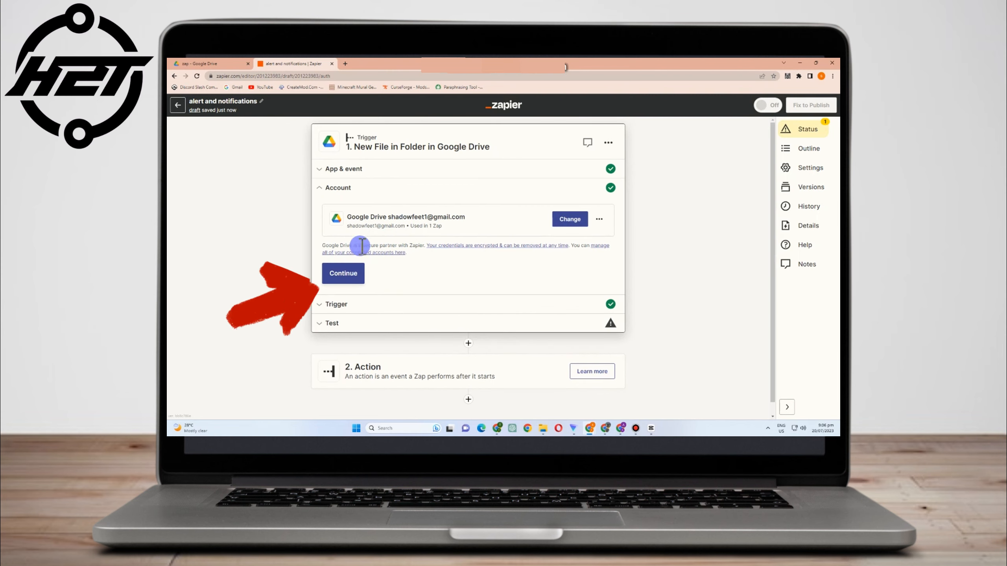
click(353, 278)
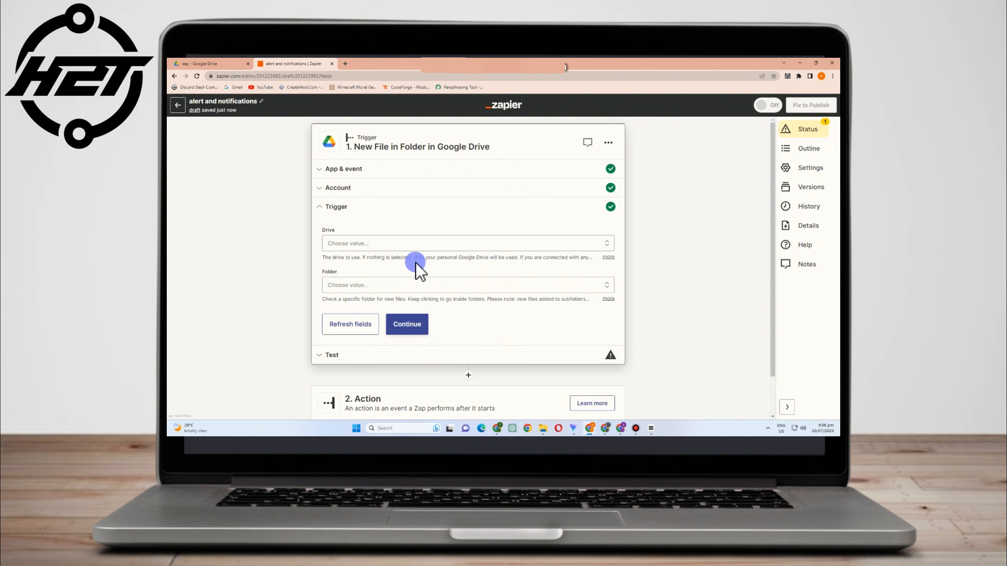
Step: Set the trigger's drive to My Google Drive and open the folder choices
click(516, 249)
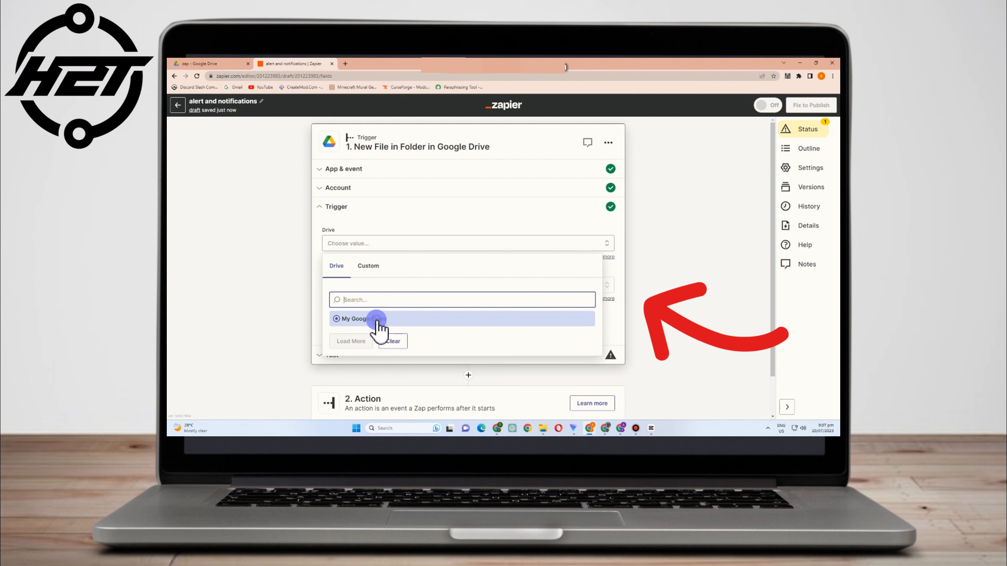
click(375, 319)
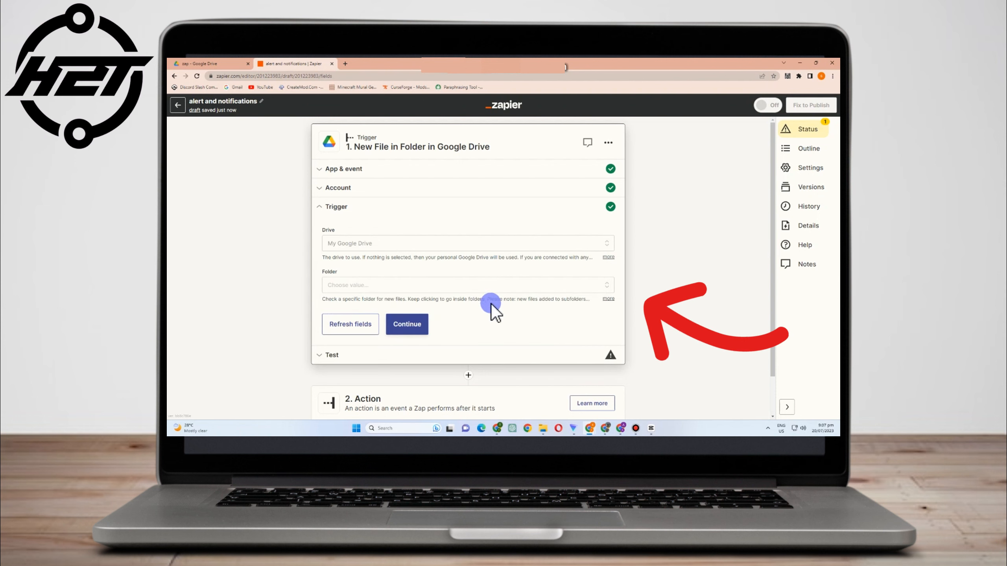
click(388, 293)
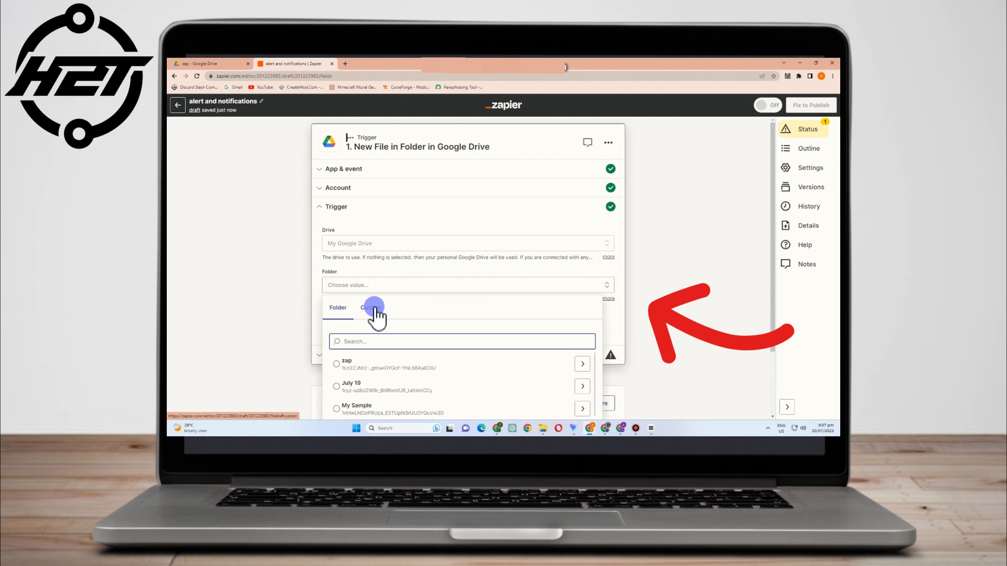
Step: Copy the zap folder's ID from its Google Drive web address and return to the Zap editor
click(222, 63)
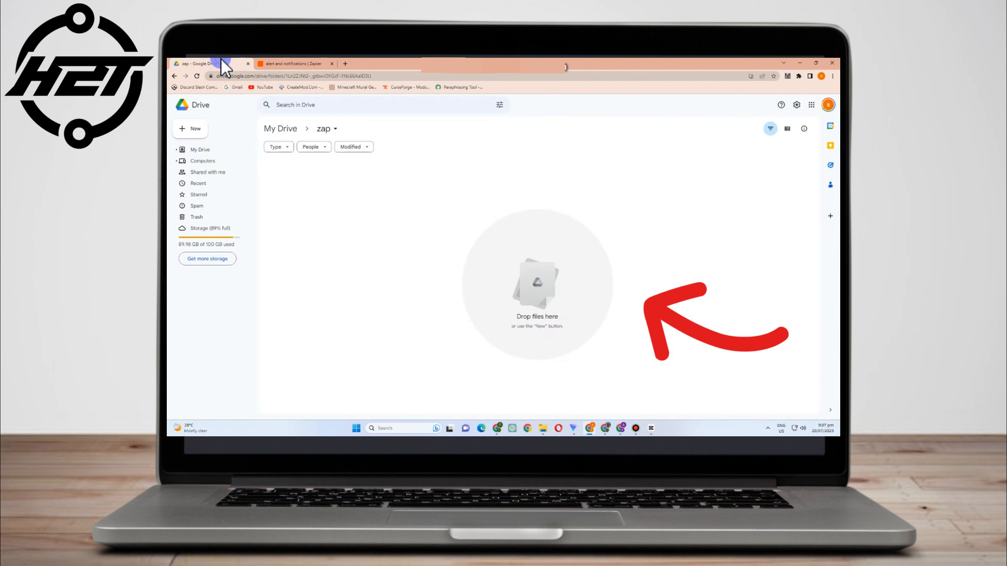
click(286, 75)
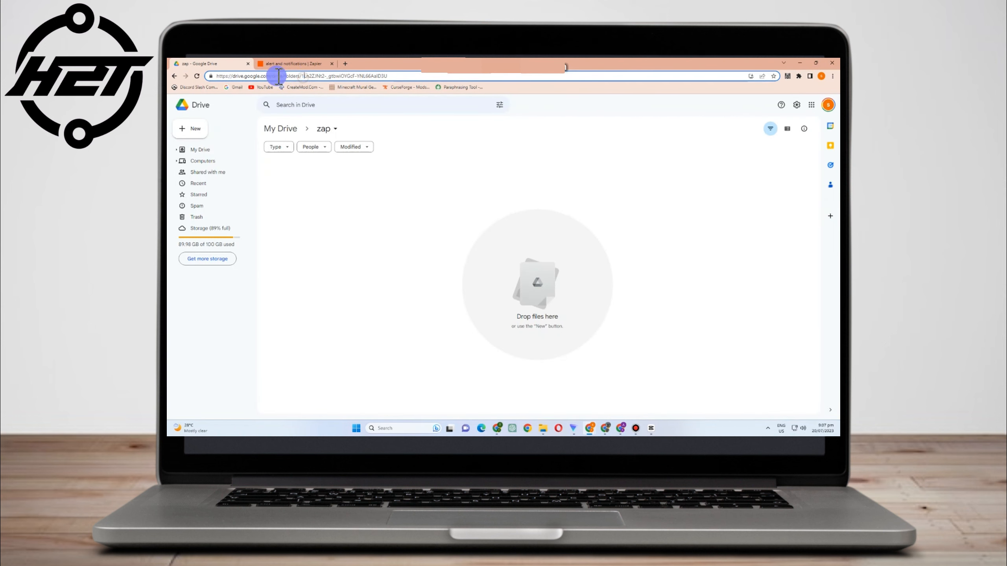
drag(364, 74, 392, 75)
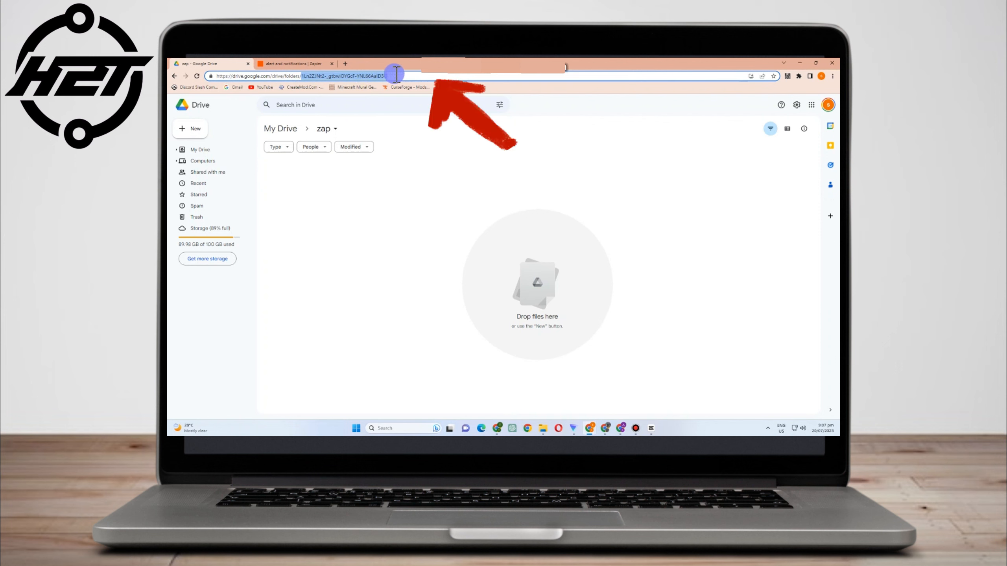
right_click(360, 74)
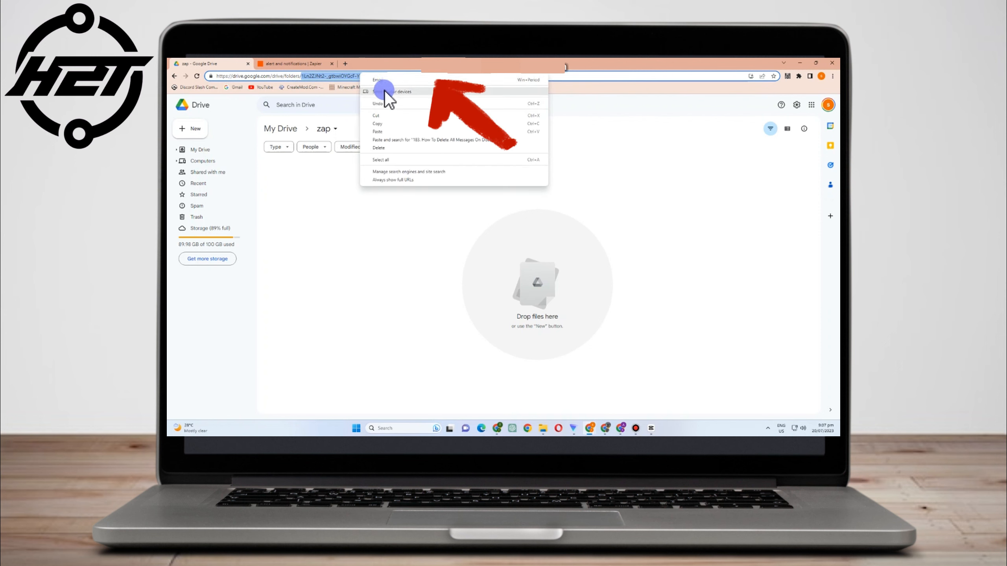
click(383, 124)
click(311, 63)
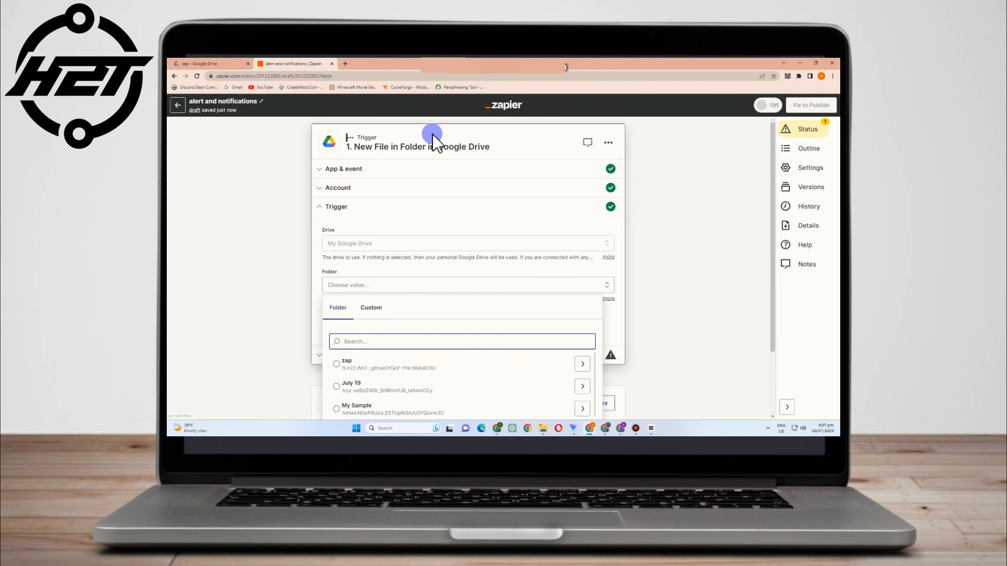
Step: Search the trigger's folder choices with the copied folder ID and select the folder zap
click(368, 309)
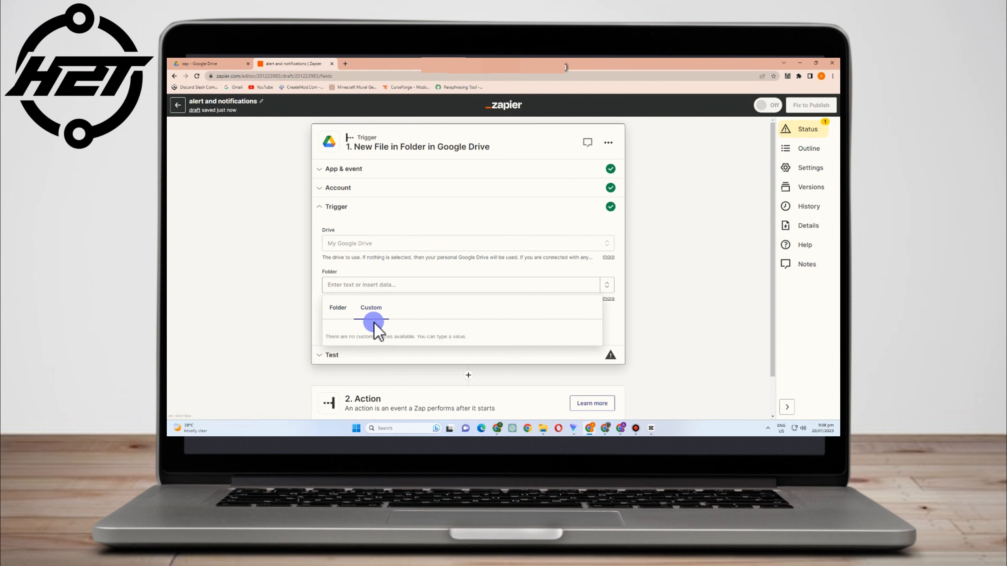
scroll(541, 319, down, 1)
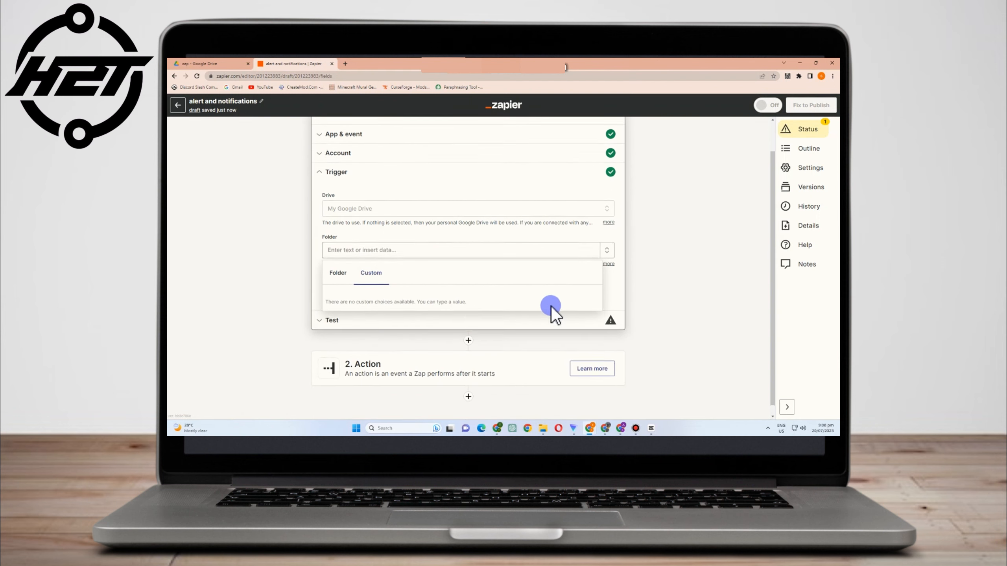
click(337, 273)
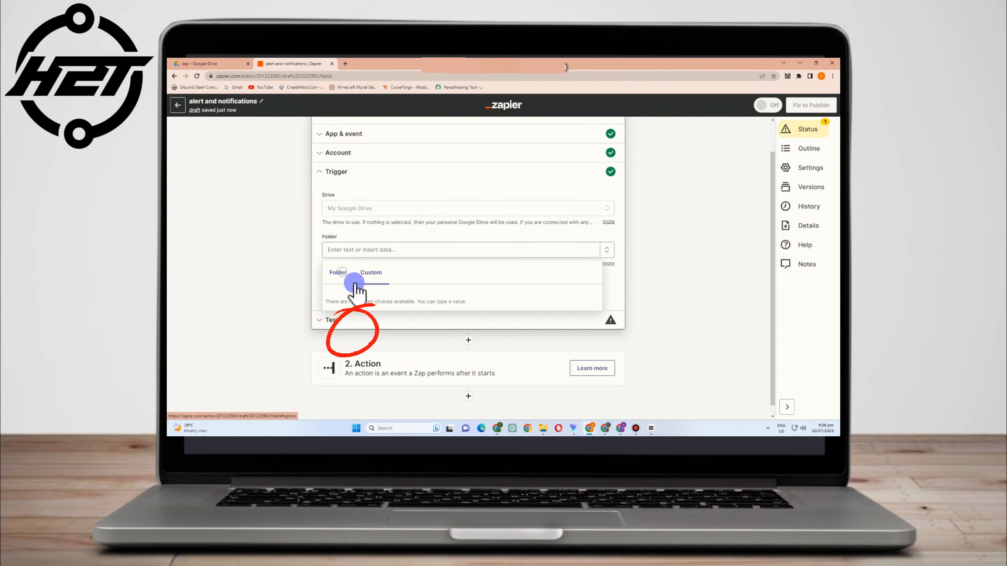
key(ctrl+v)
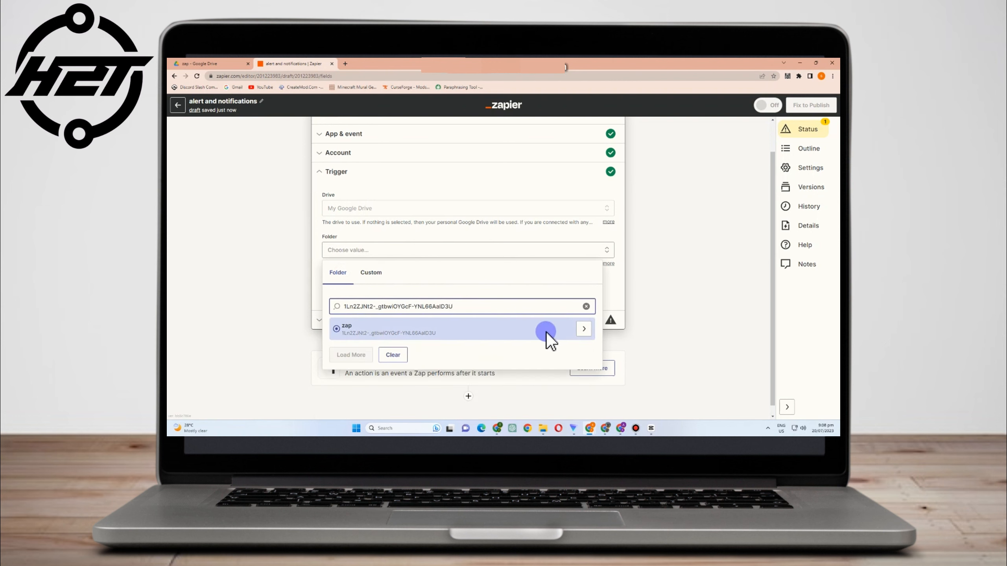
click(368, 277)
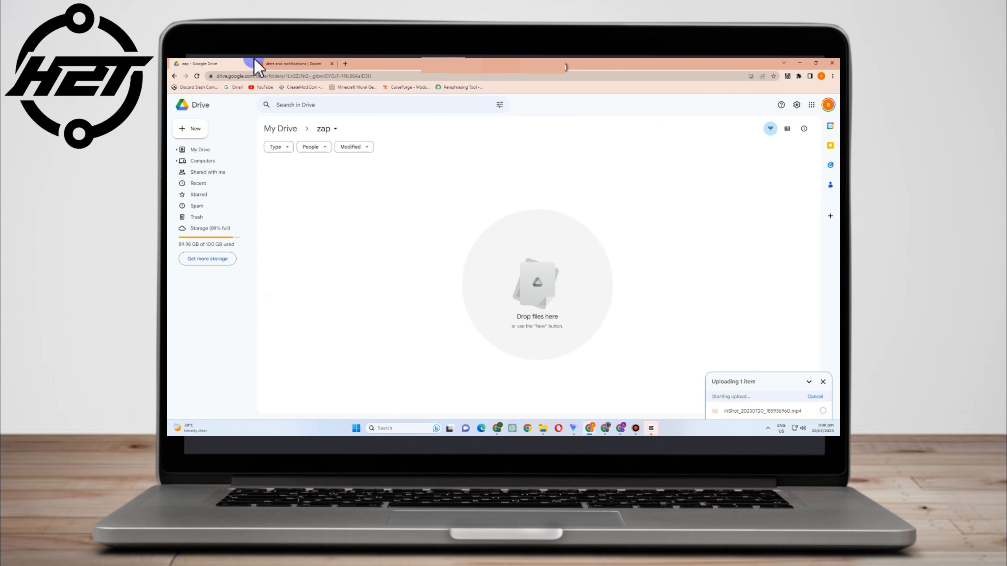
Step: Upload the video InShot_20230720_185936960.mp4 to the zap folder in Google Drive and return to the Zap editor
click(257, 66)
click(342, 250)
click(200, 64)
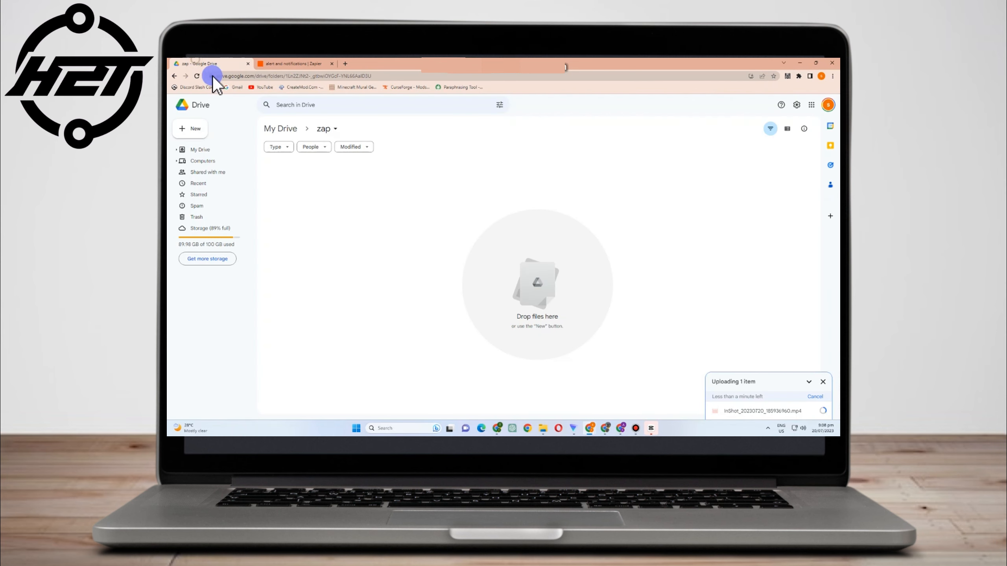
click(259, 63)
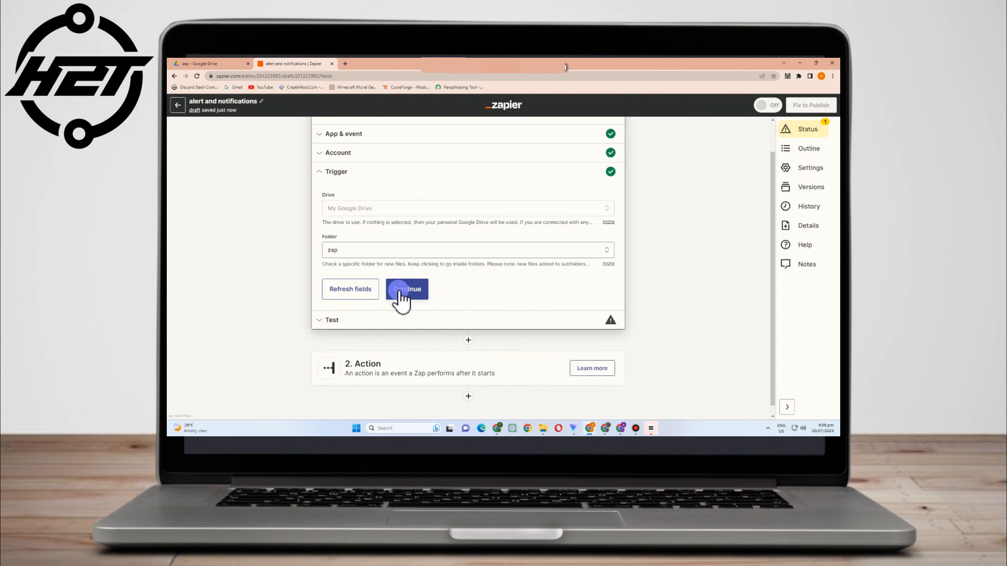
click(227, 64)
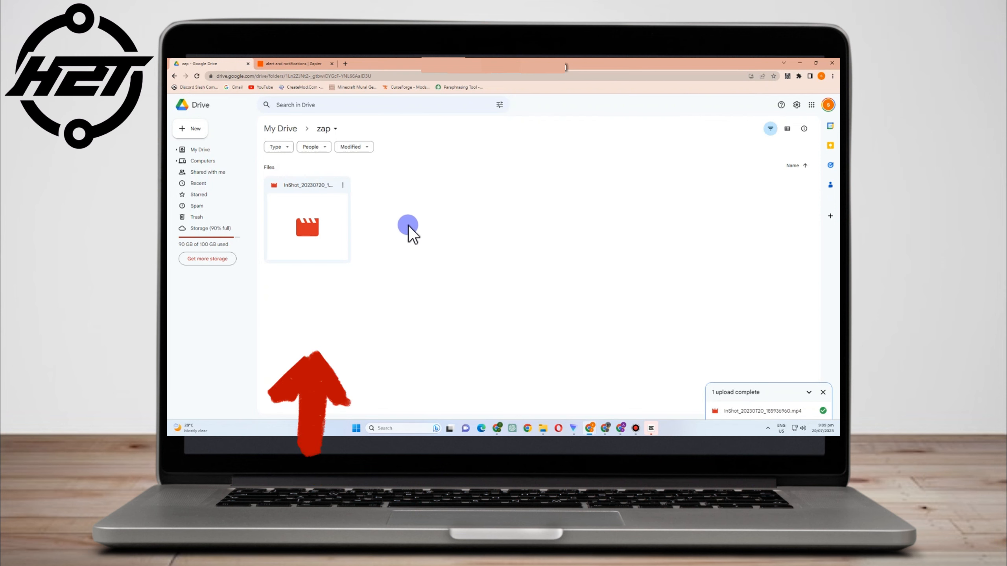
click(313, 64)
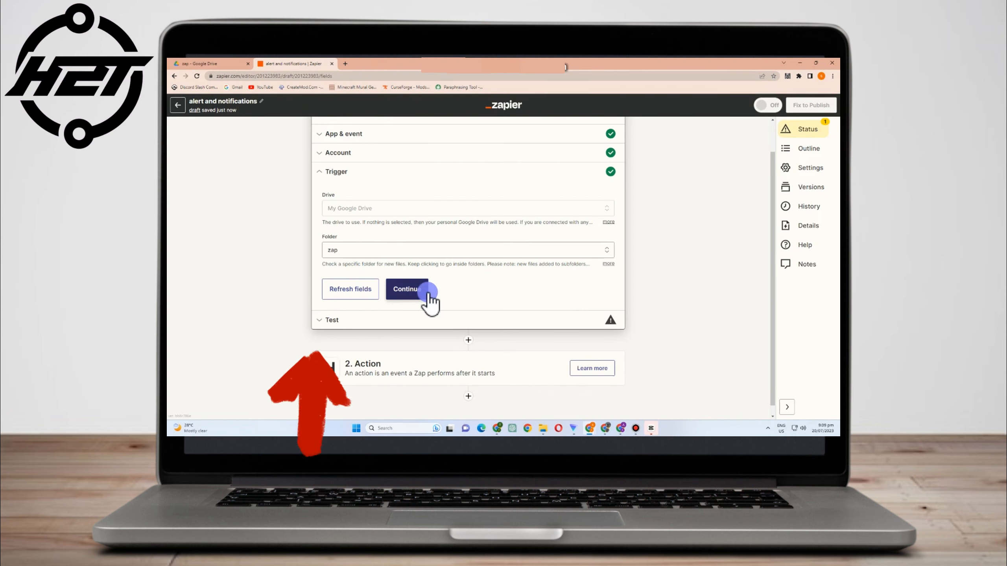
Step: Continue to the trigger test, run it and look through the fields of the retrieved file record
click(422, 290)
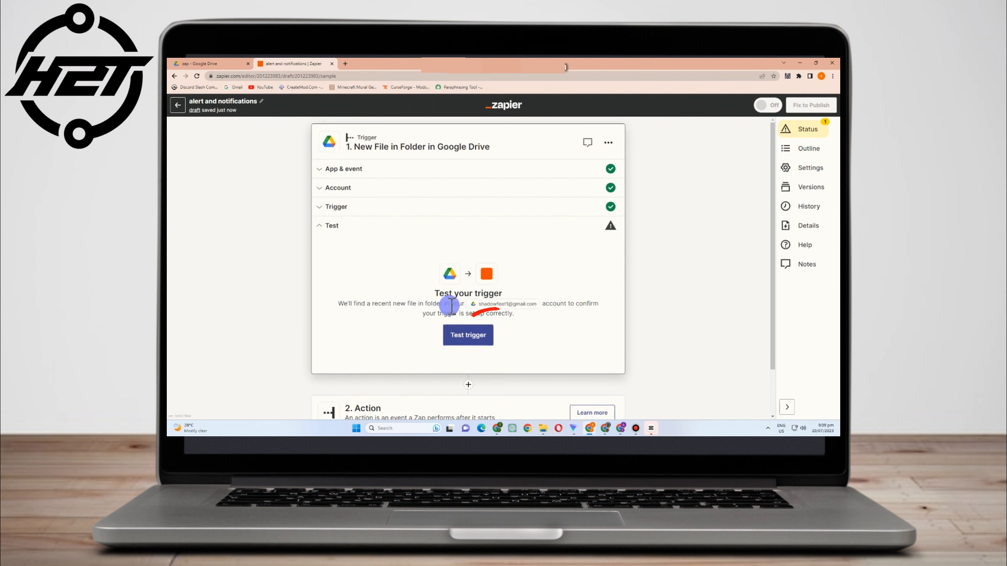
click(474, 337)
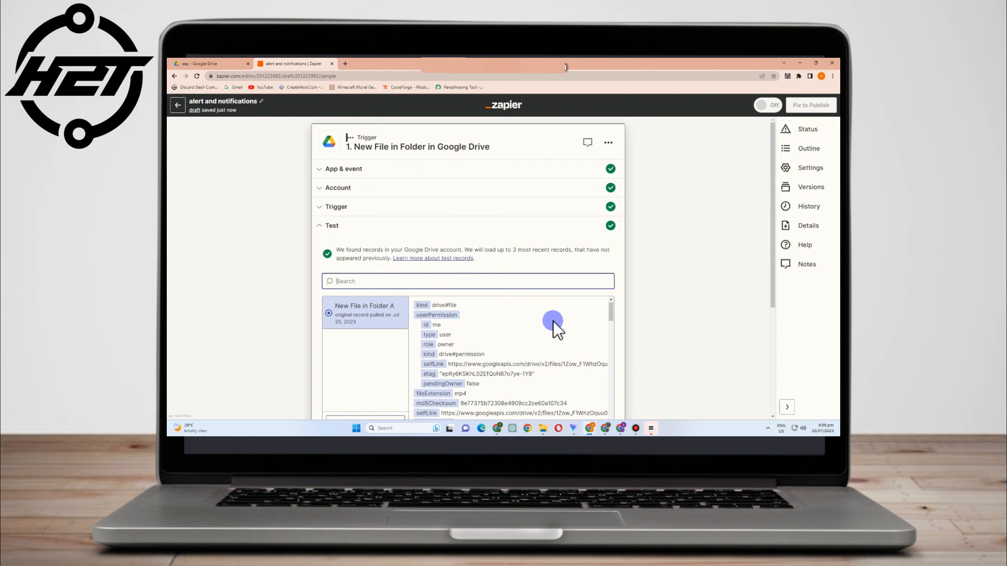
scroll(553, 321, down, 1)
scroll(493, 340, down, 1)
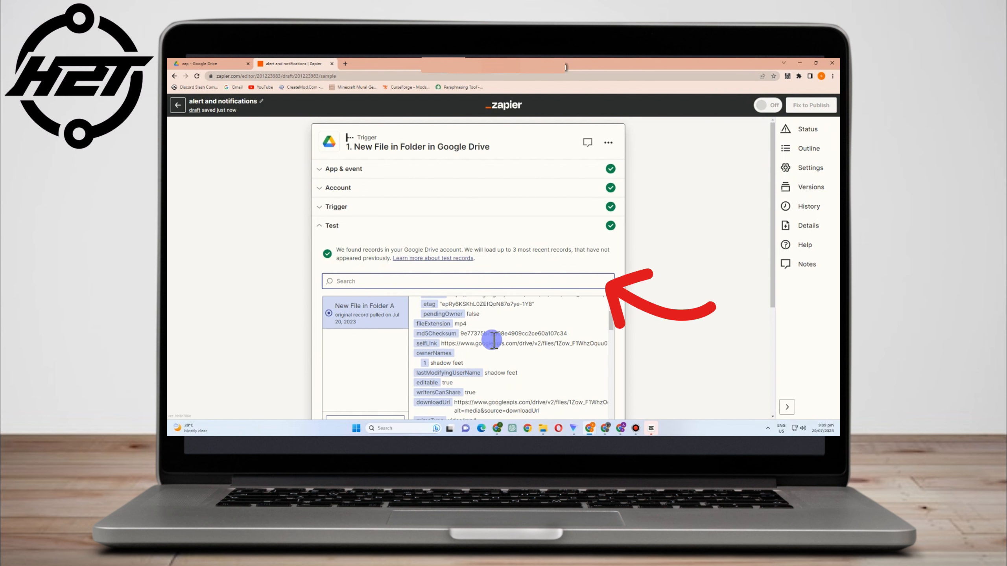
Step: Examine the remaining fields of the retrieved file record, including its links, owner details, dates and video metadata
scroll(480, 349, down, 1)
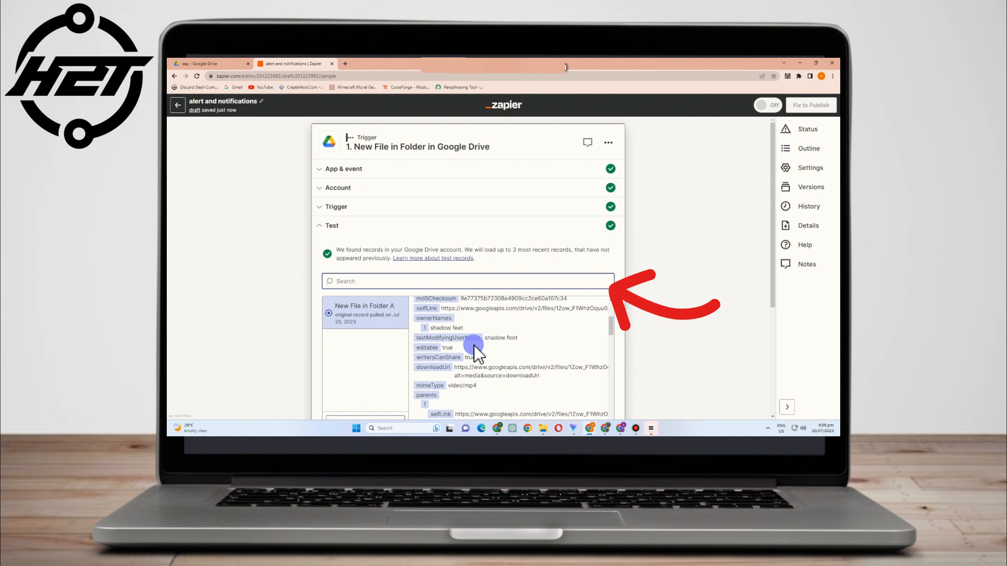
scroll(540, 355, down, 2)
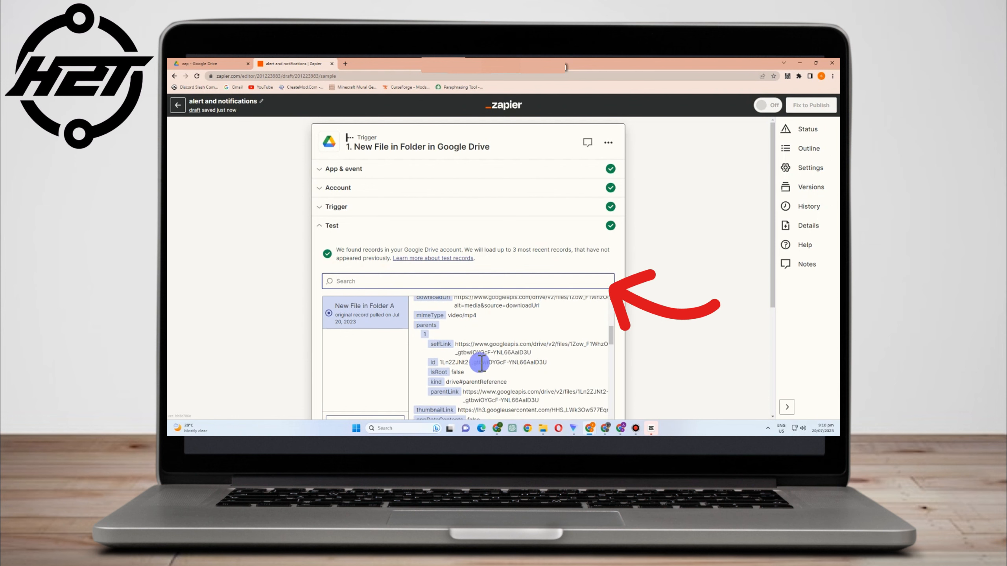
scroll(482, 364, down, 2)
scroll(533, 396, down, 2)
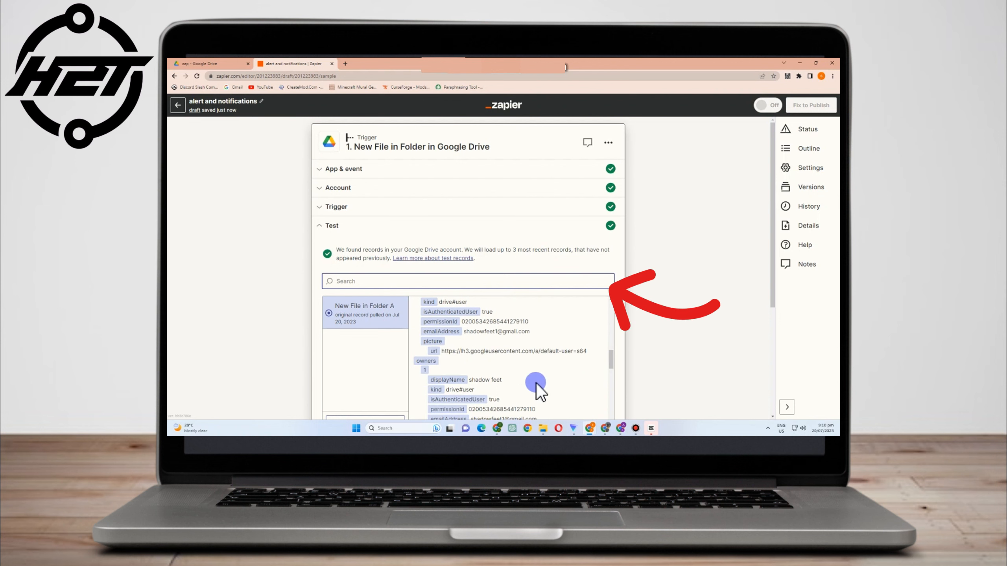
scroll(519, 374, down, 3)
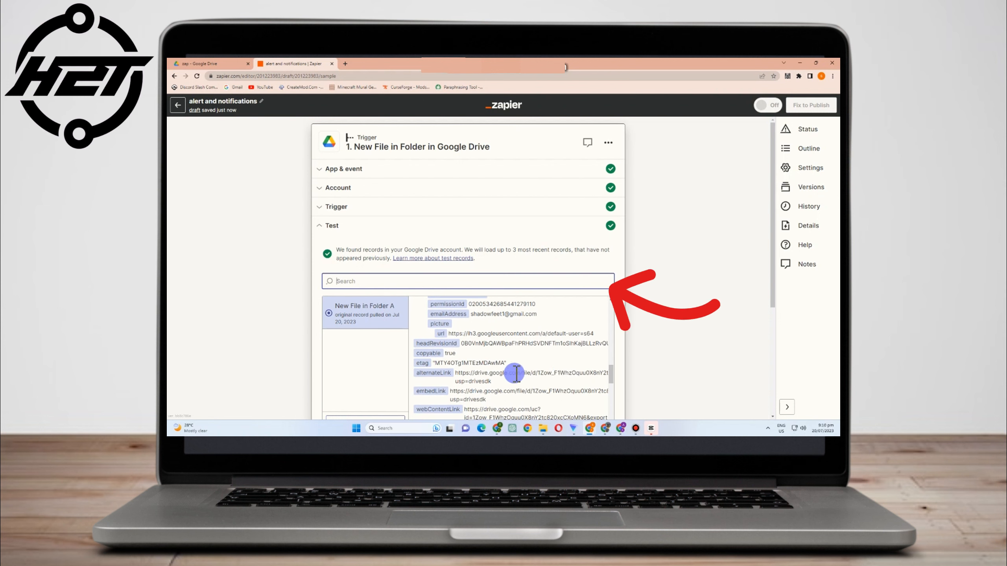
scroll(515, 389, down, 2)
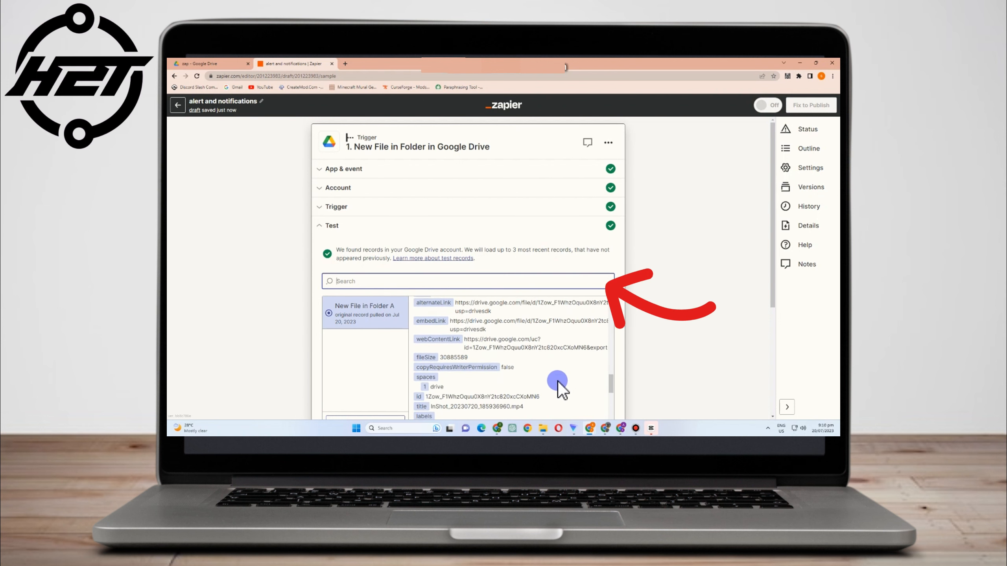
scroll(558, 382, down, 5)
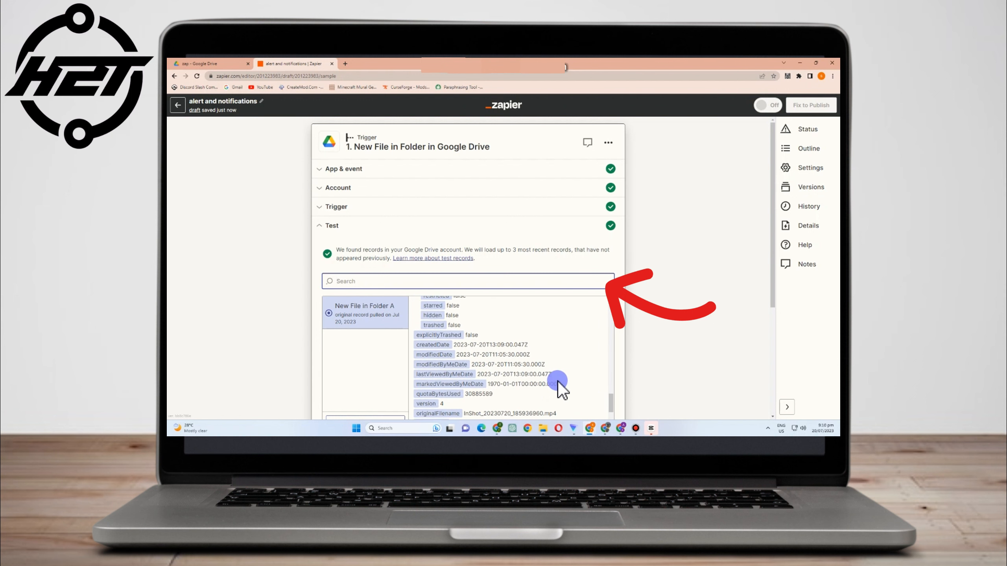
scroll(558, 381, down, 6)
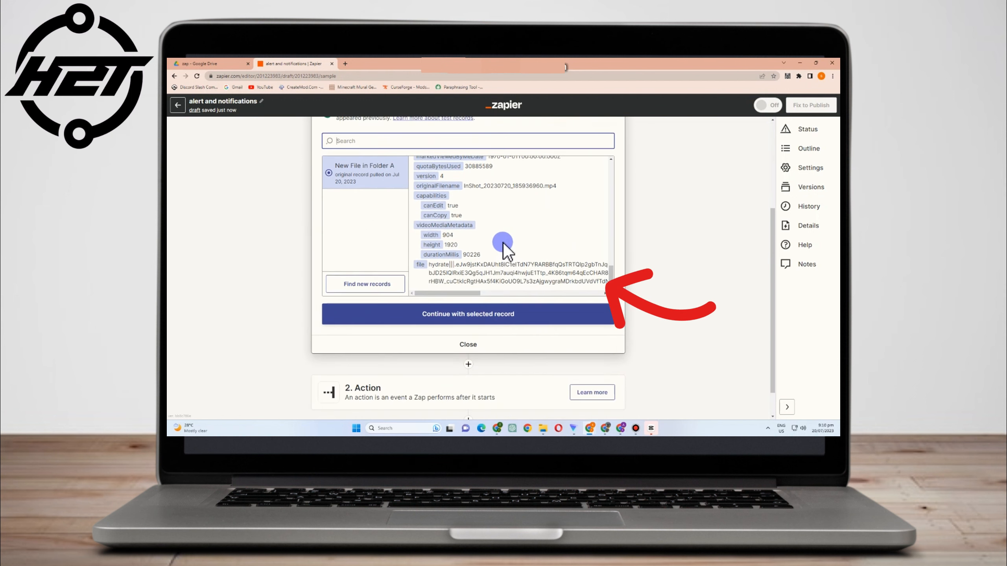
scroll(503, 242, down, 1)
scroll(502, 242, up, 3)
scroll(502, 241, down, 3)
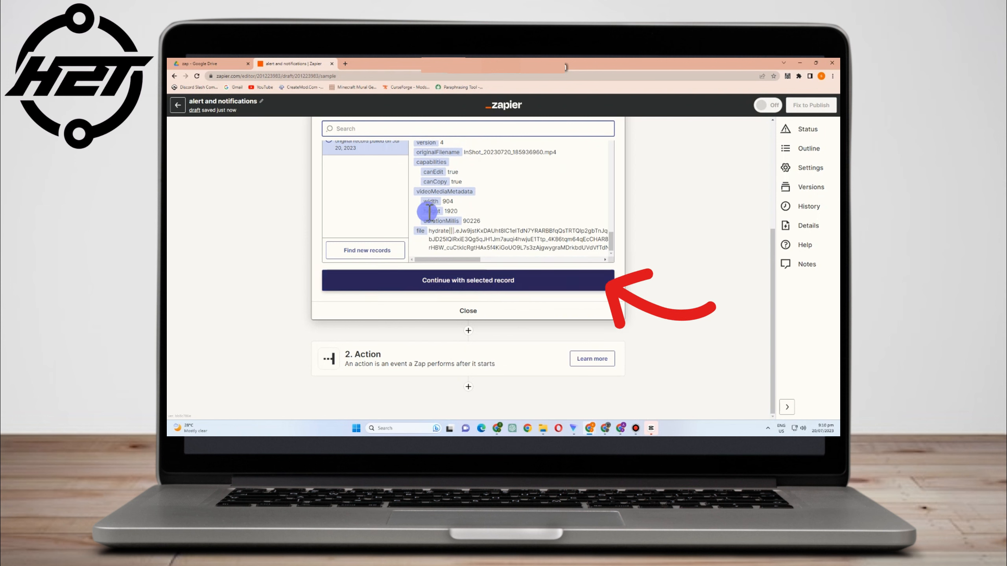
scroll(420, 202, up, 3)
scroll(369, 167, up, 2)
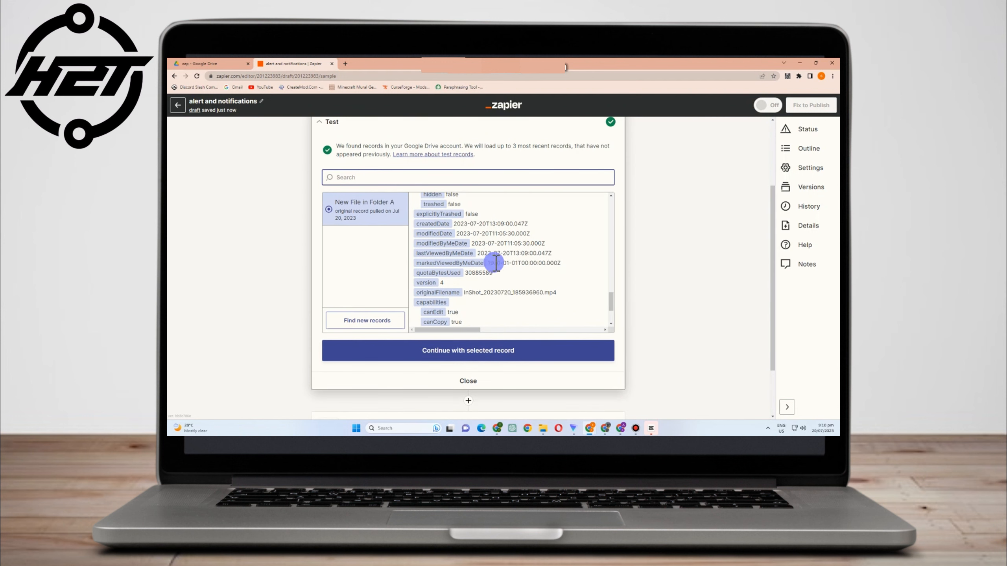
scroll(494, 255, up, 1)
Step: Continue with the selected record and choose Slack as the app for the Zap's action step
click(520, 350)
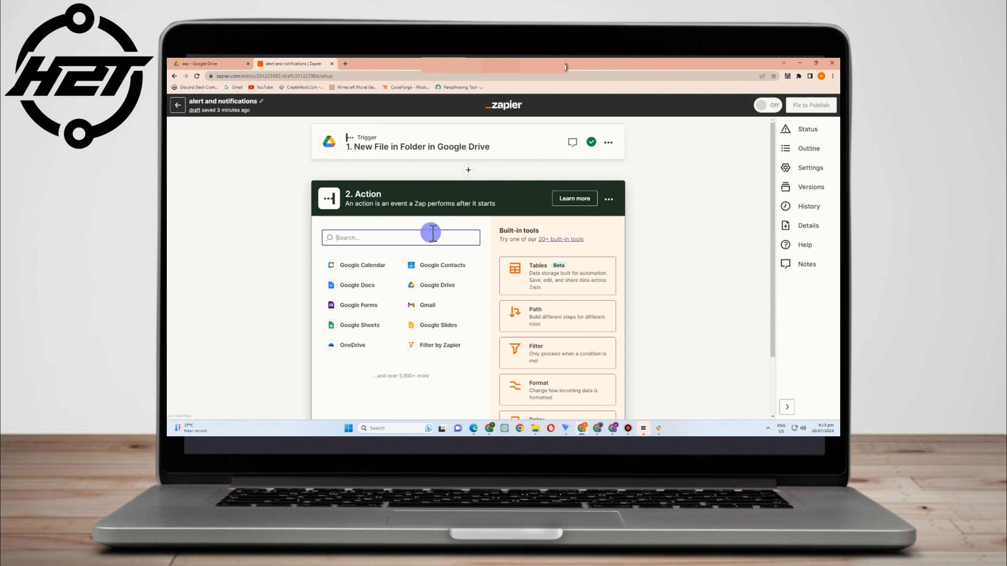
text(slack)
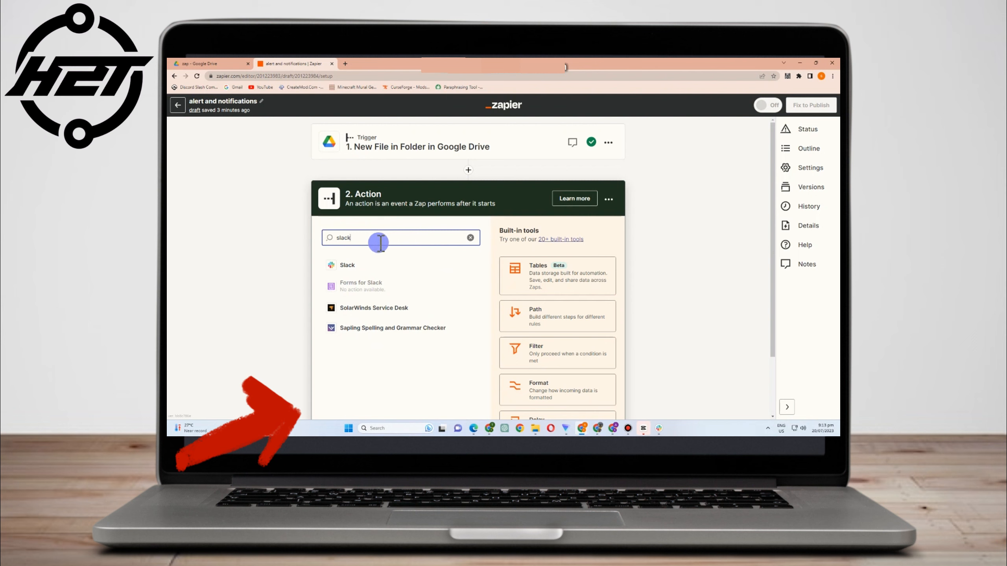
click(351, 265)
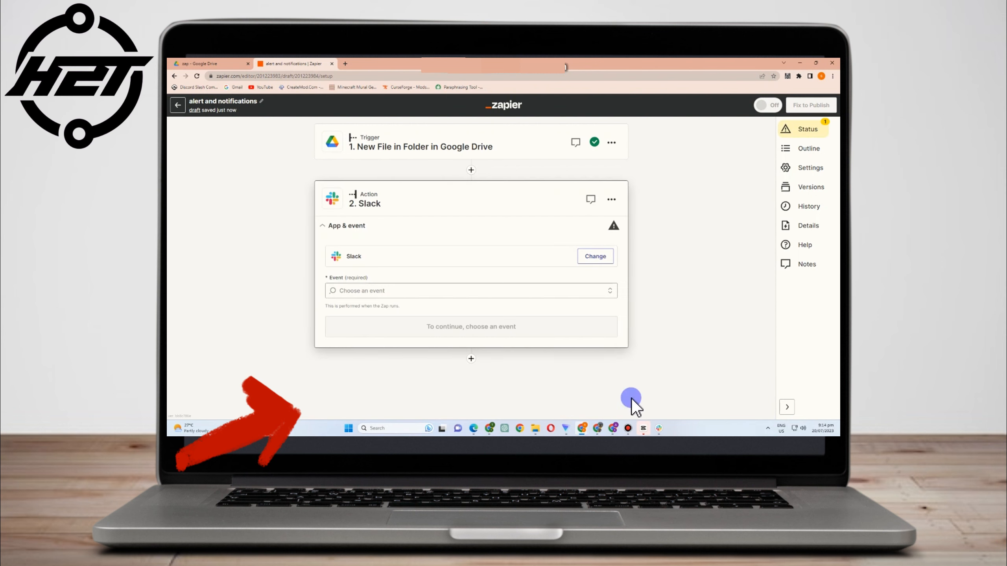
Step: Set the Slack action's event to Send Direct Message and continue to the account setup
click(480, 293)
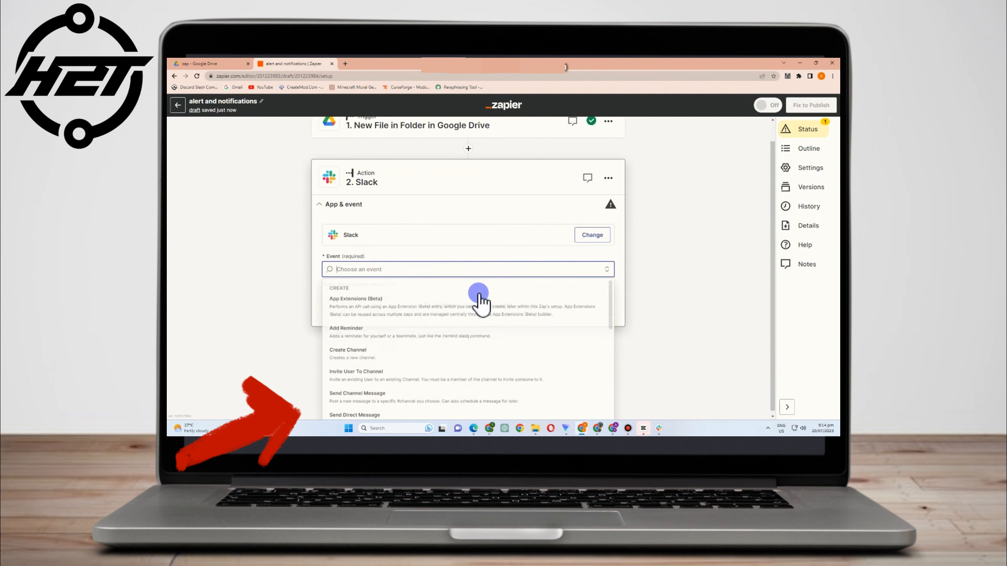
scroll(479, 294, up, 1)
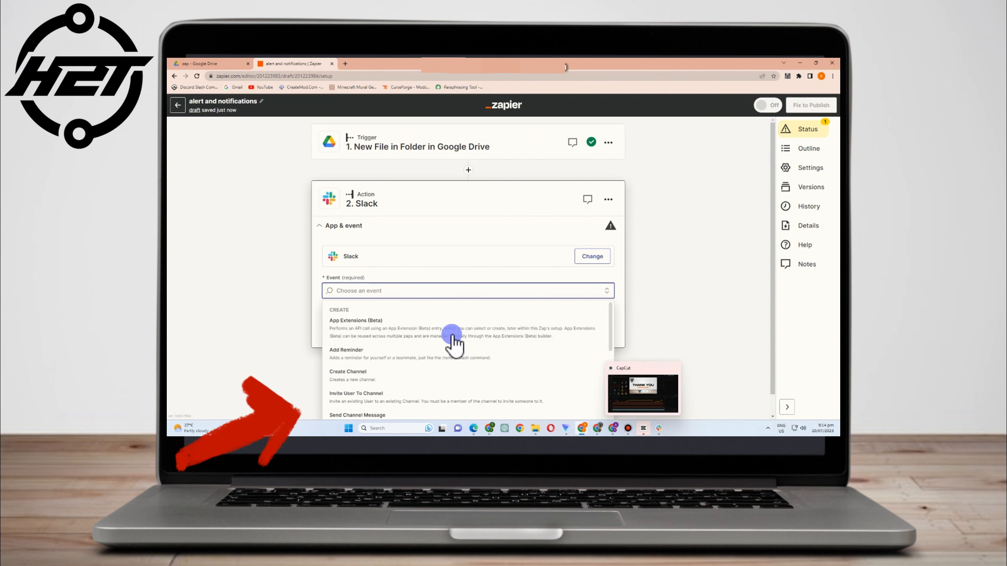
scroll(383, 367, down, 3)
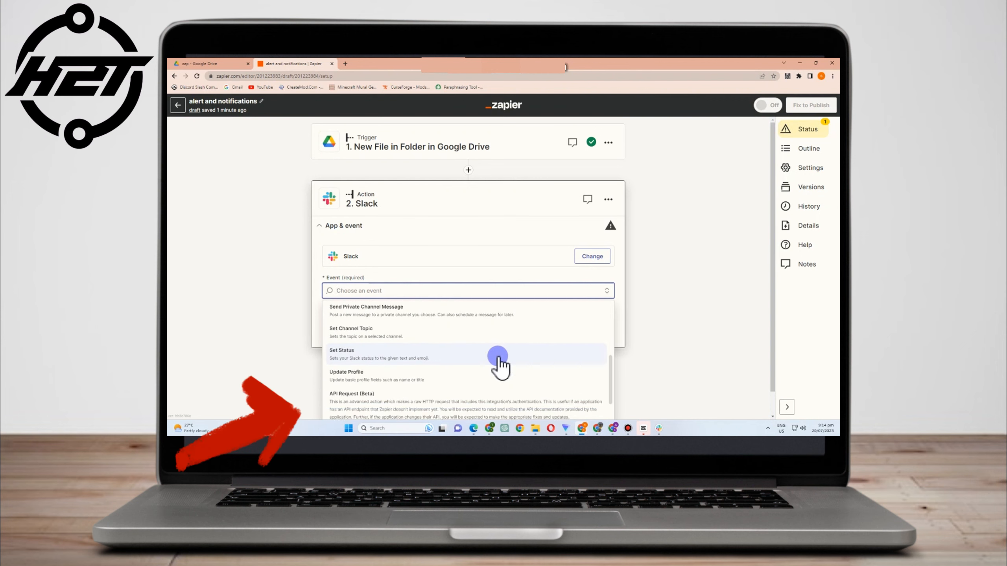
scroll(499, 366, down, 3)
scroll(396, 373, up, 3)
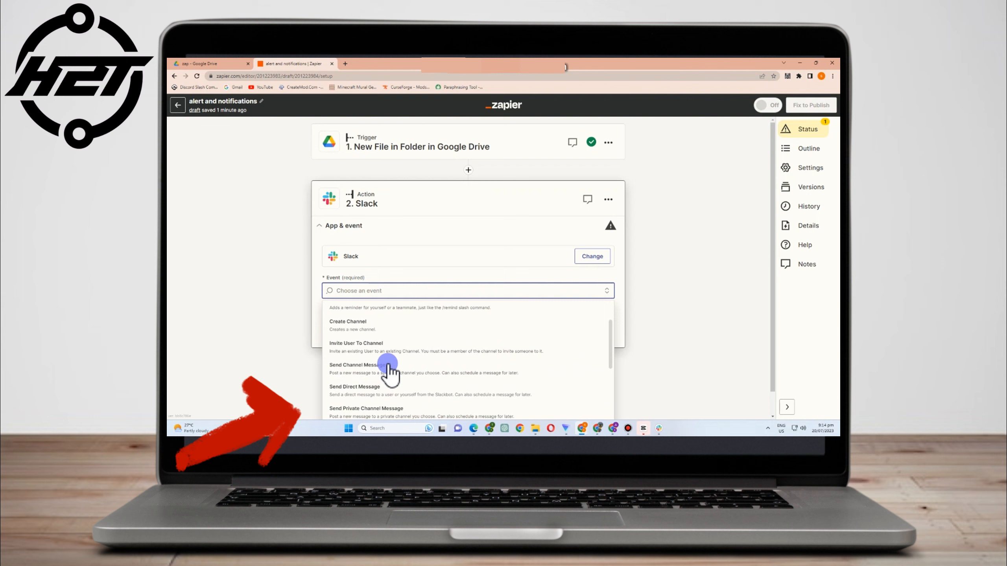
click(384, 393)
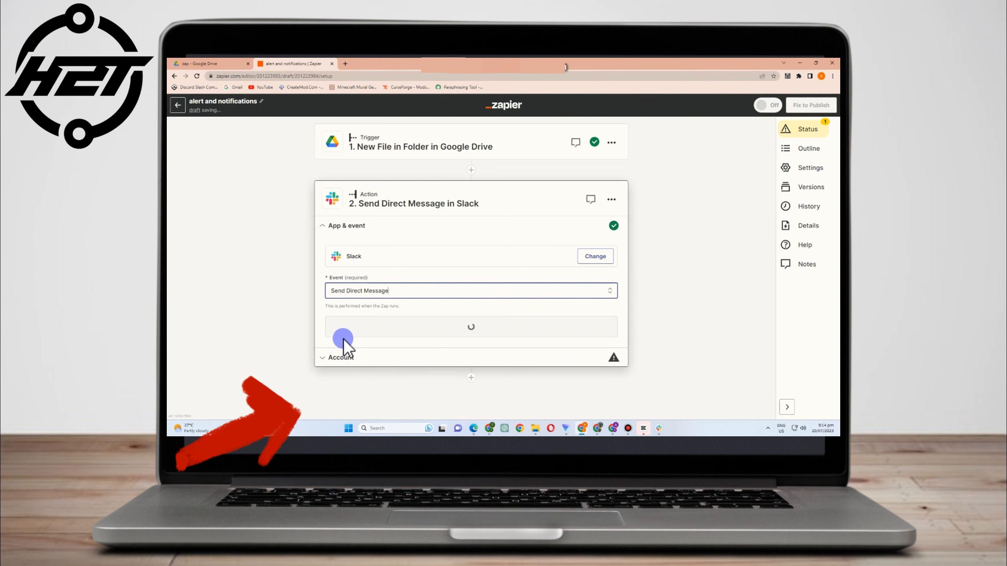
click(452, 326)
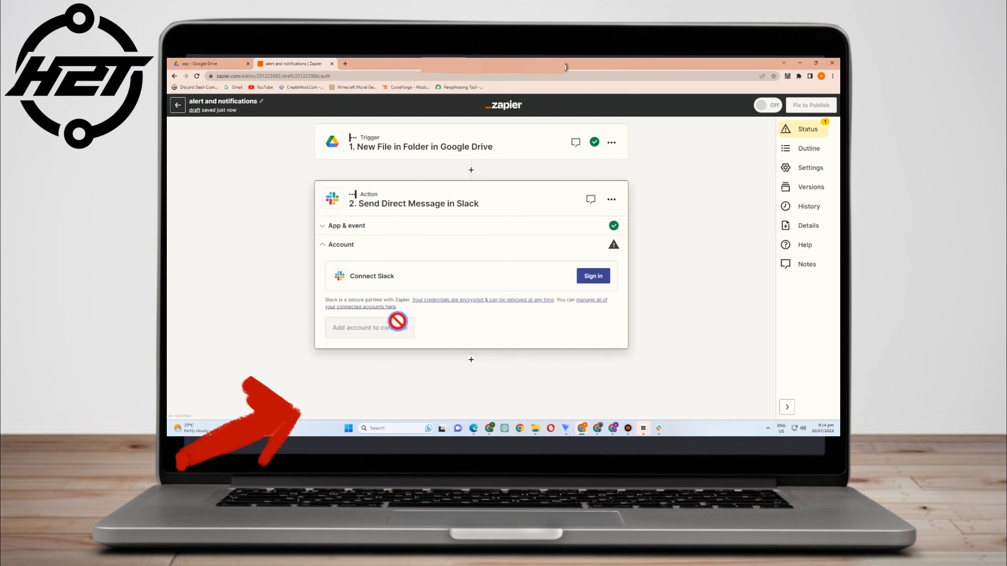
Step: Connect Slack by signing in to the workspace and allowing Zapier to access the Virtual Projects workspace
click(589, 277)
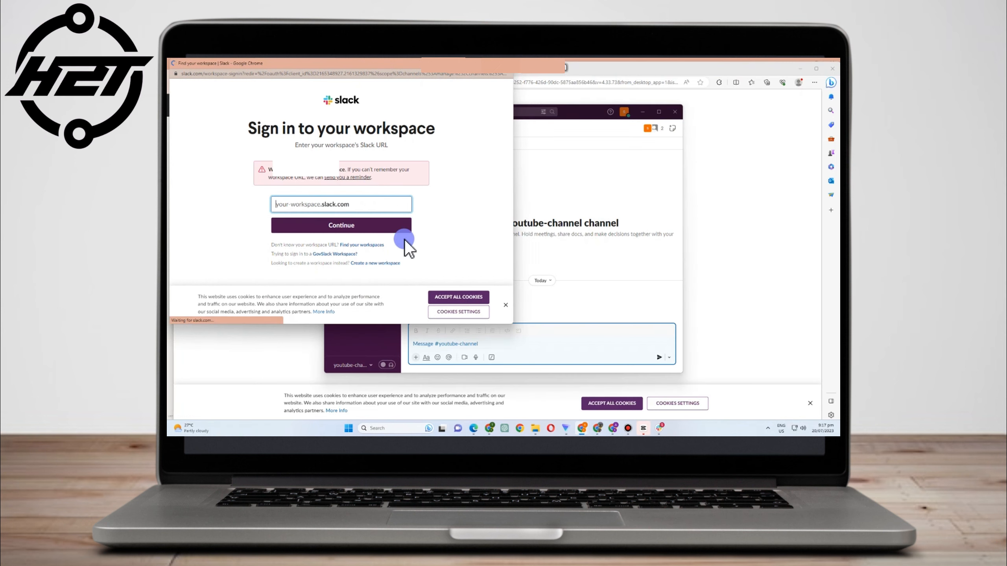
click(401, 228)
scroll(387, 195, up, 2)
scroll(394, 198, down, 2)
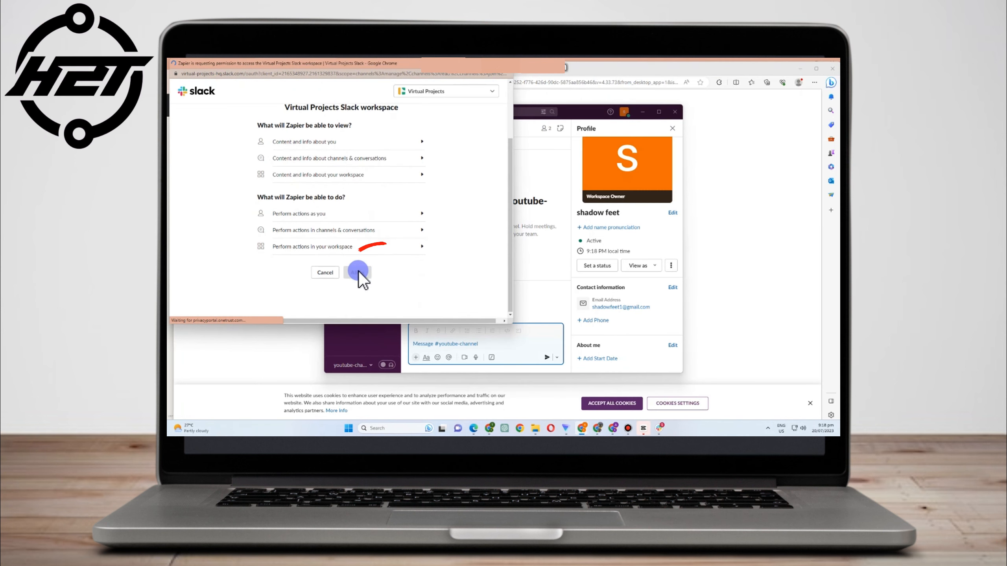
scroll(385, 191, up, 2)
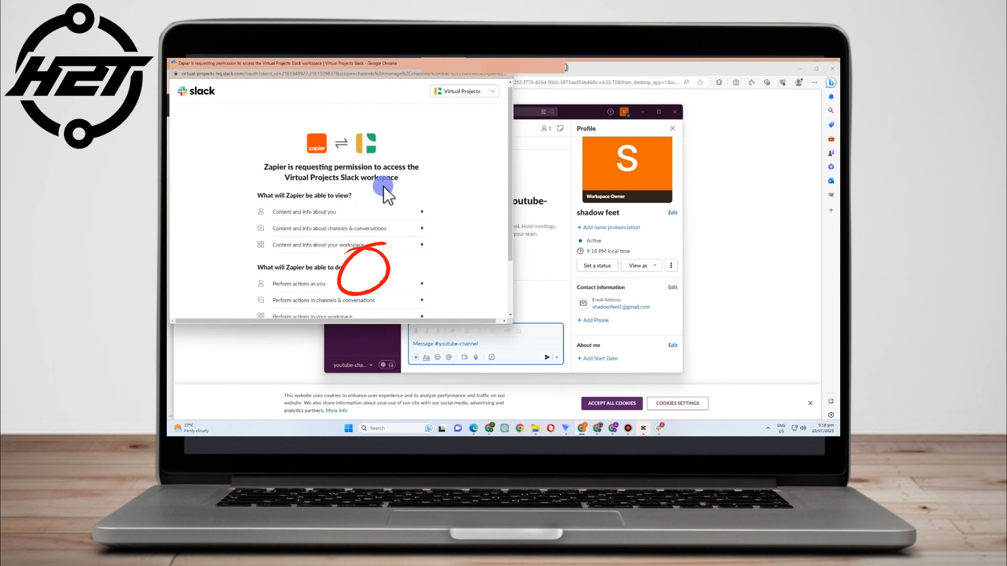
scroll(365, 172, down, 2)
click(363, 272)
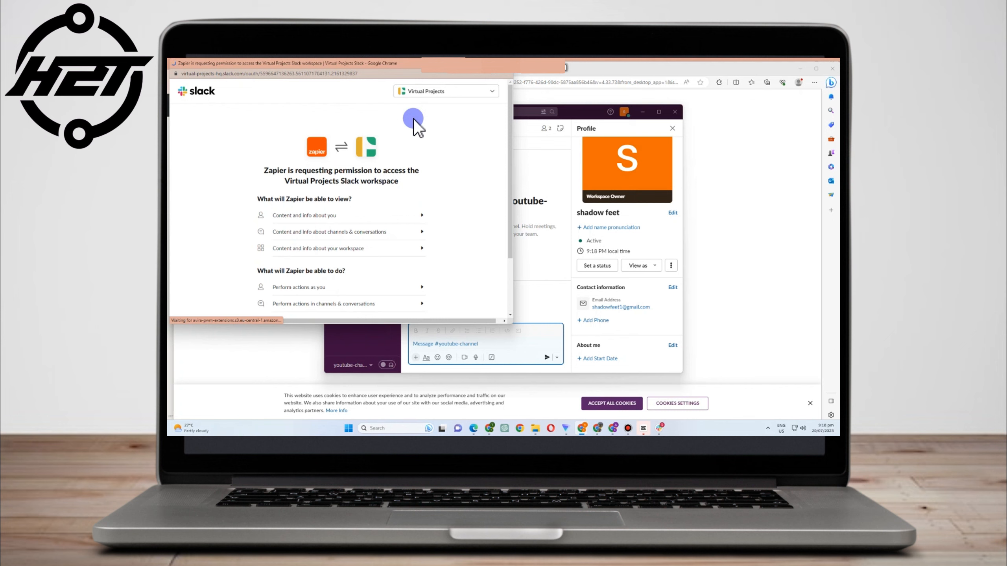
scroll(381, 242, down, 2)
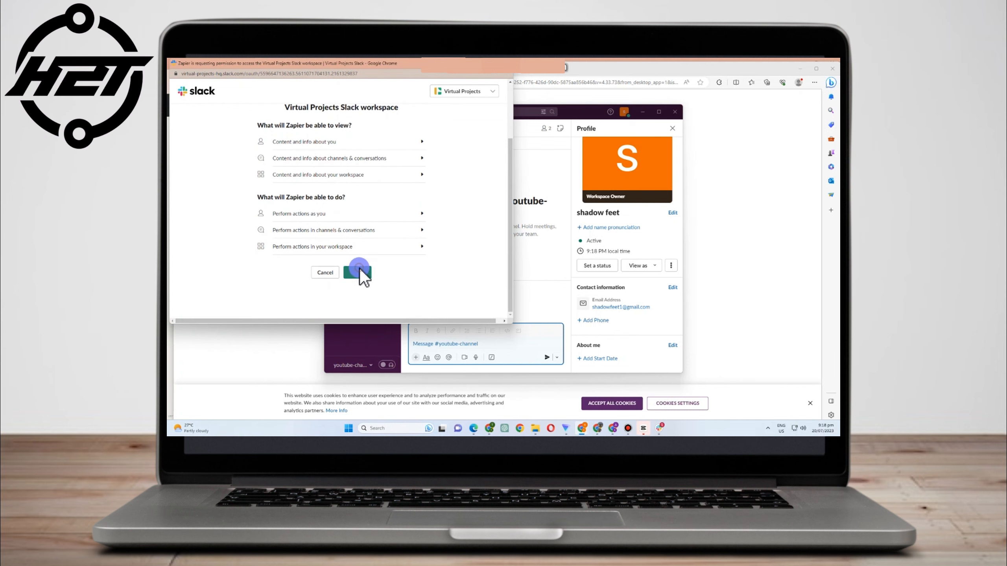
click(359, 269)
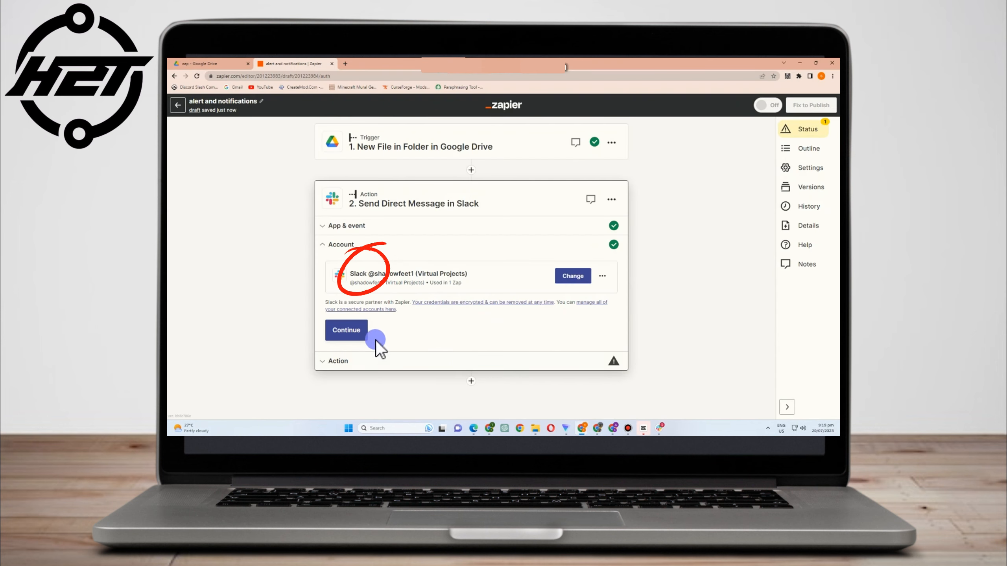
Step: Continue to the action's message settings with the connected Slack account and select the account owner's username as the recipient
click(351, 332)
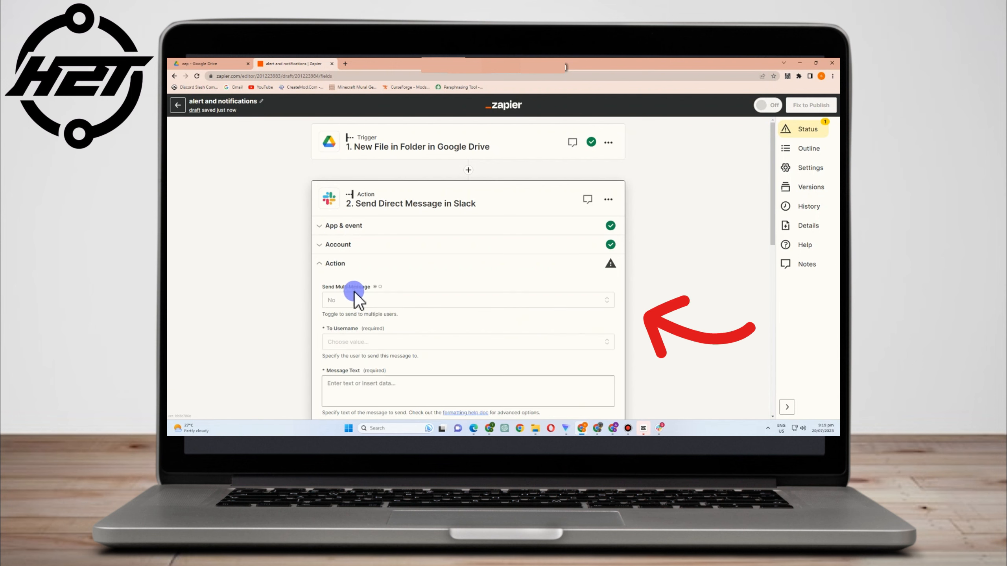
scroll(372, 345, down, 2)
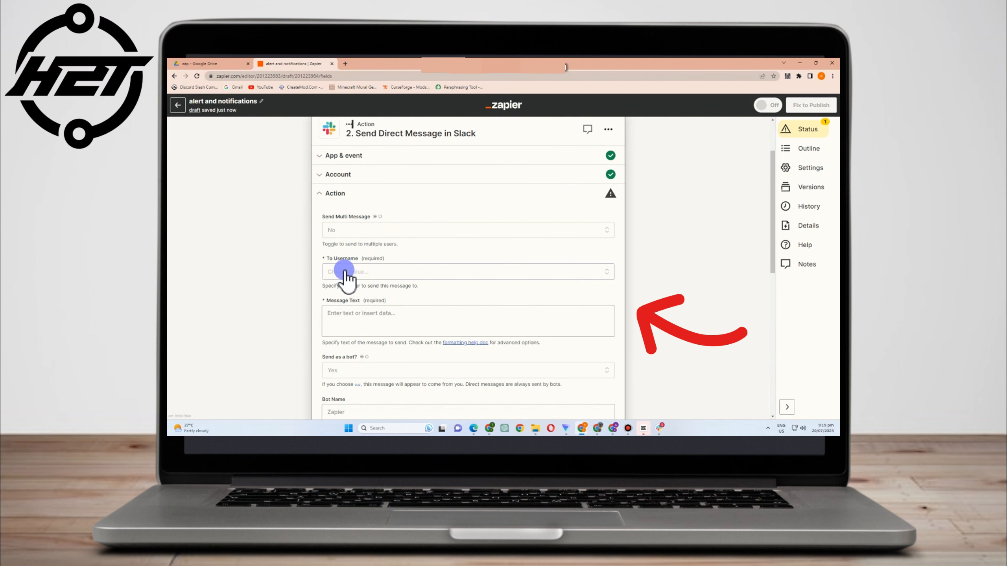
click(383, 277)
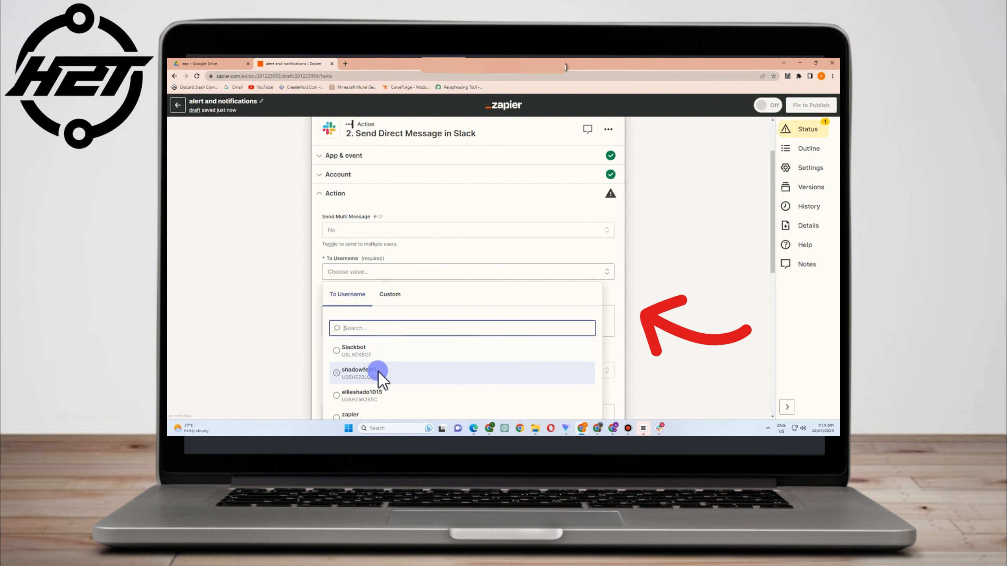
click(377, 374)
scroll(398, 258, down, 1)
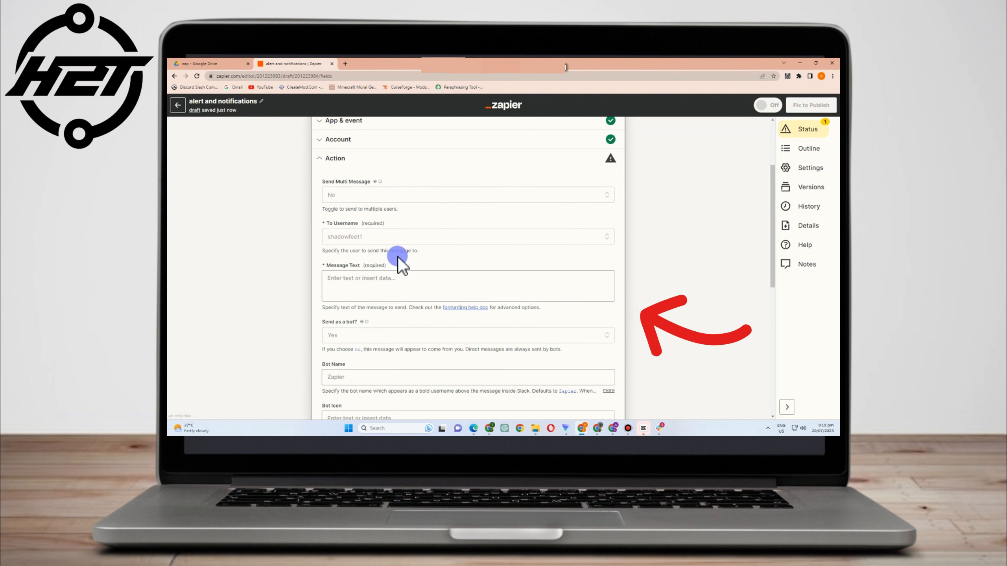
Step: Enter "Hello! Check this out" as the message text and look over the bot, link and image options below it
click(398, 287)
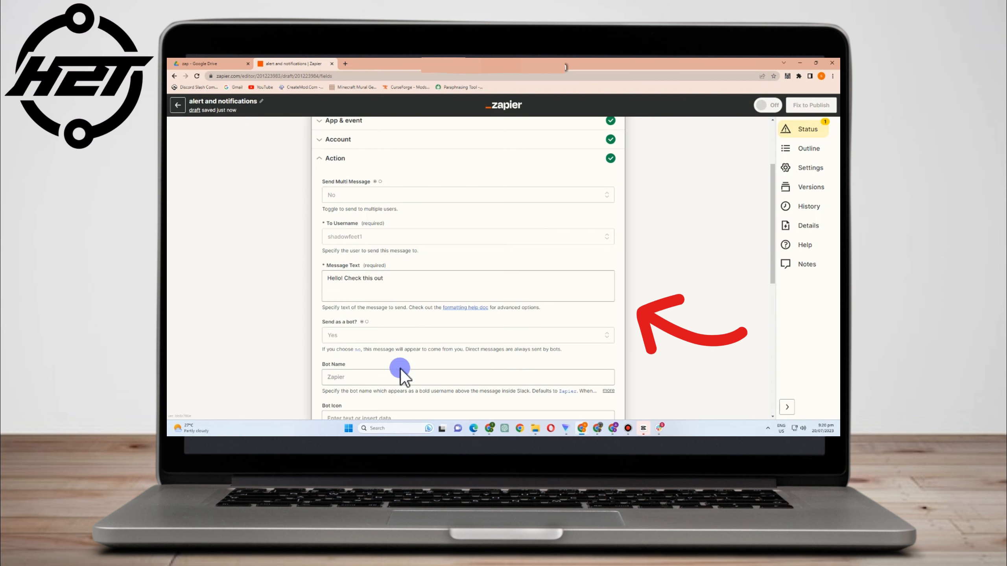
scroll(339, 339, down, 2)
scroll(424, 347, up, 2)
scroll(360, 359, down, 2)
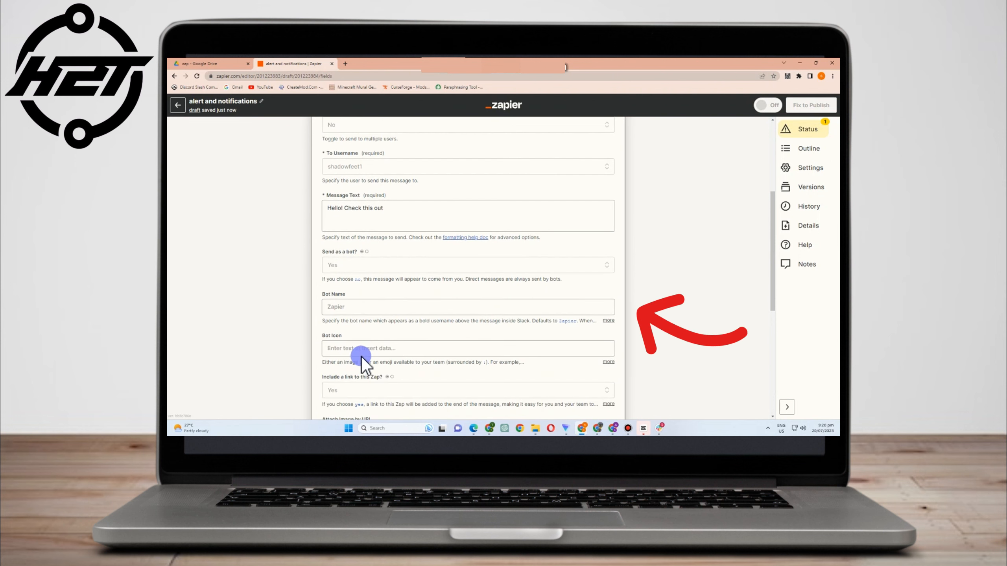
scroll(361, 355, down, 2)
scroll(445, 354, up, 4)
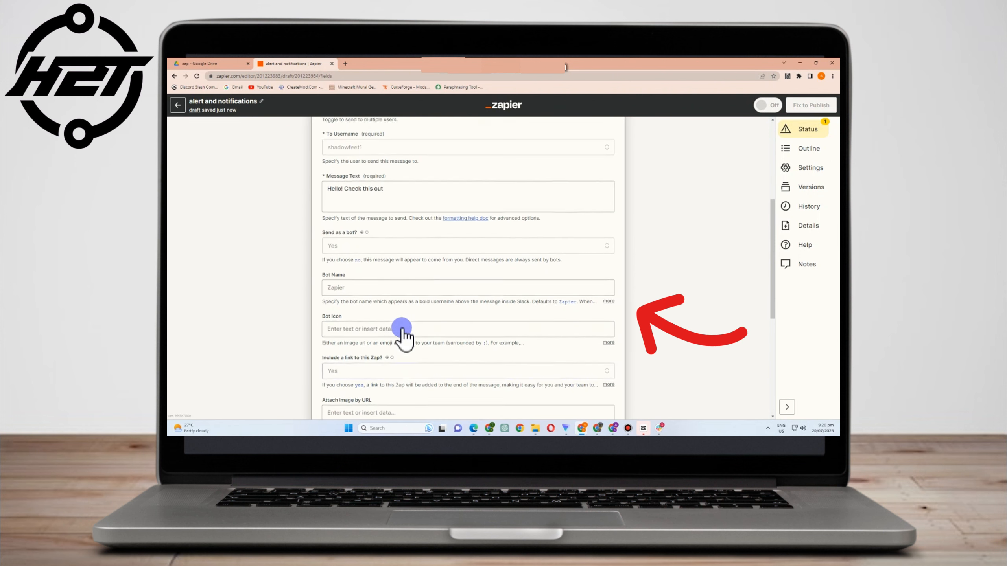
Step: Search the Google Drive trigger's data for "alt" and insert the Alternate Link field after the message text
click(386, 276)
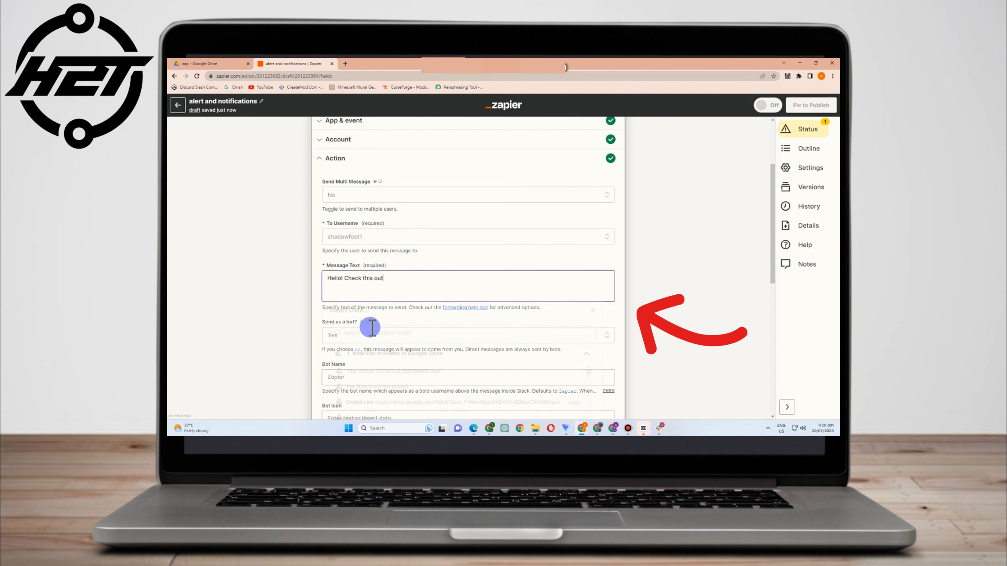
click(389, 285)
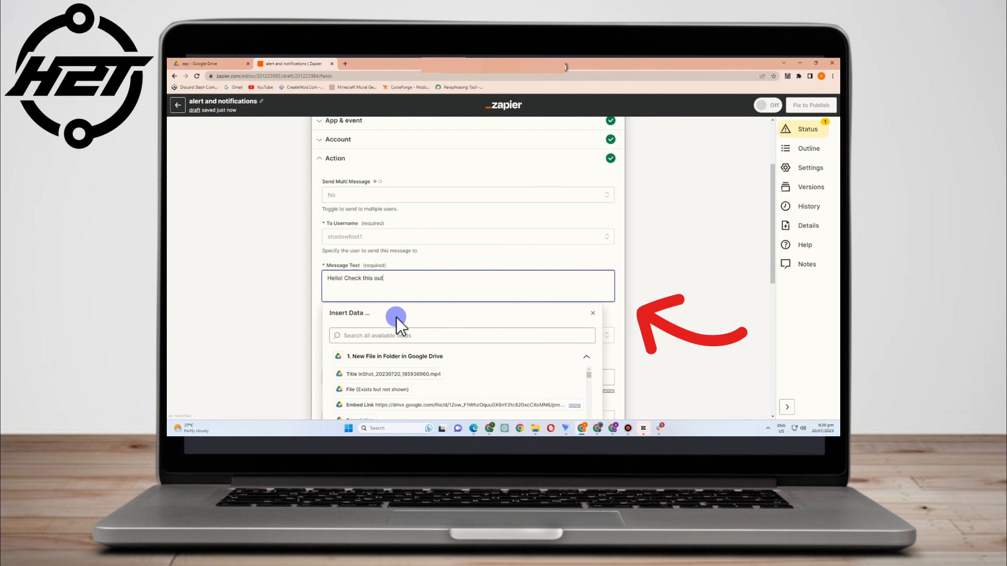
click(395, 335)
text(alt)
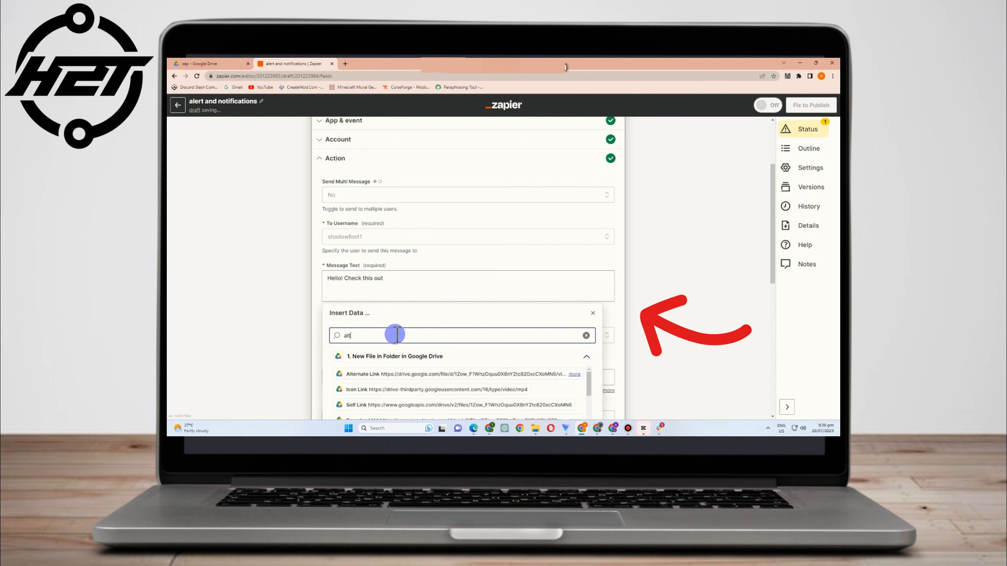
click(439, 376)
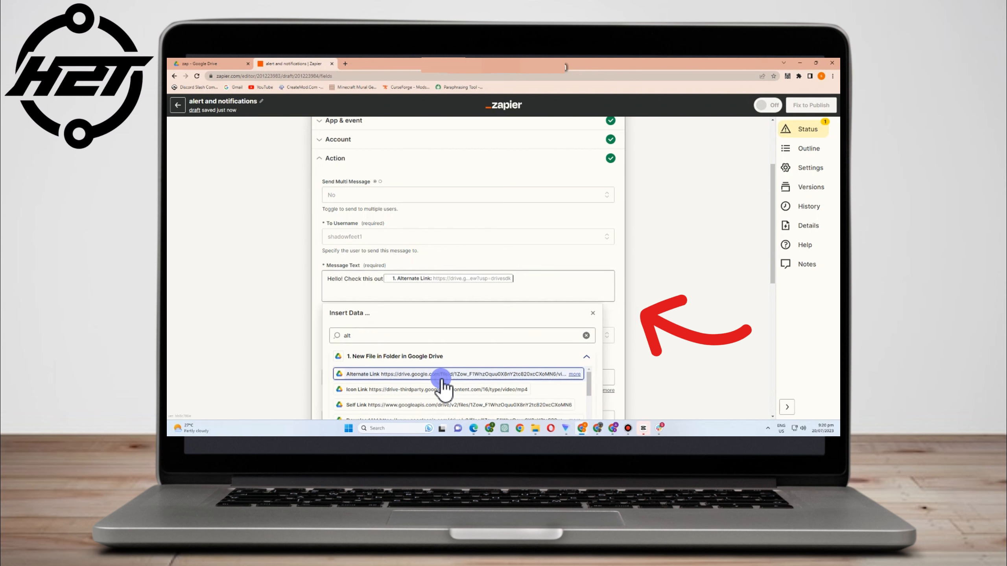
Step: Close the inserted data list and set the Slack message's bot name to "New File Fr"
click(499, 296)
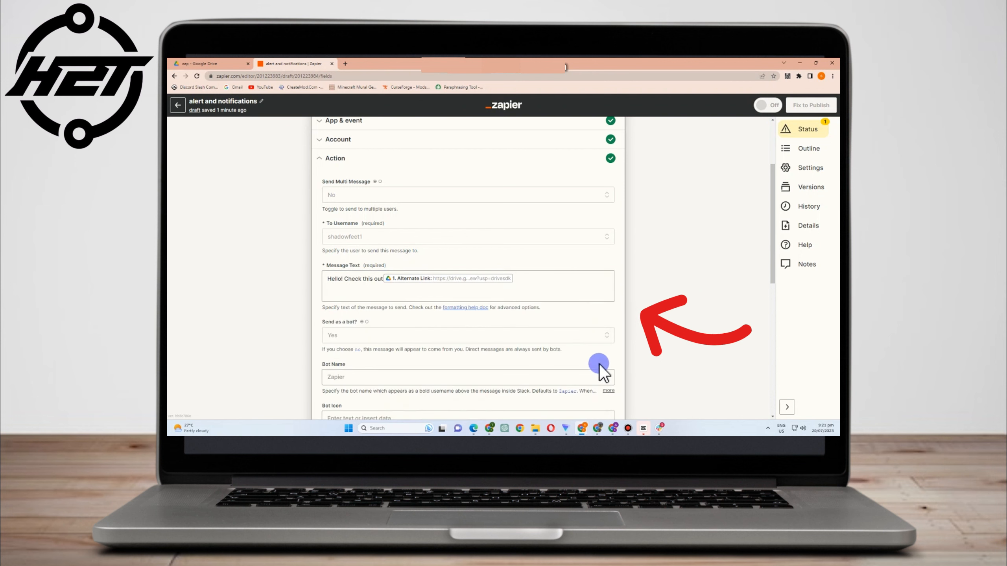
scroll(458, 261, down, 2)
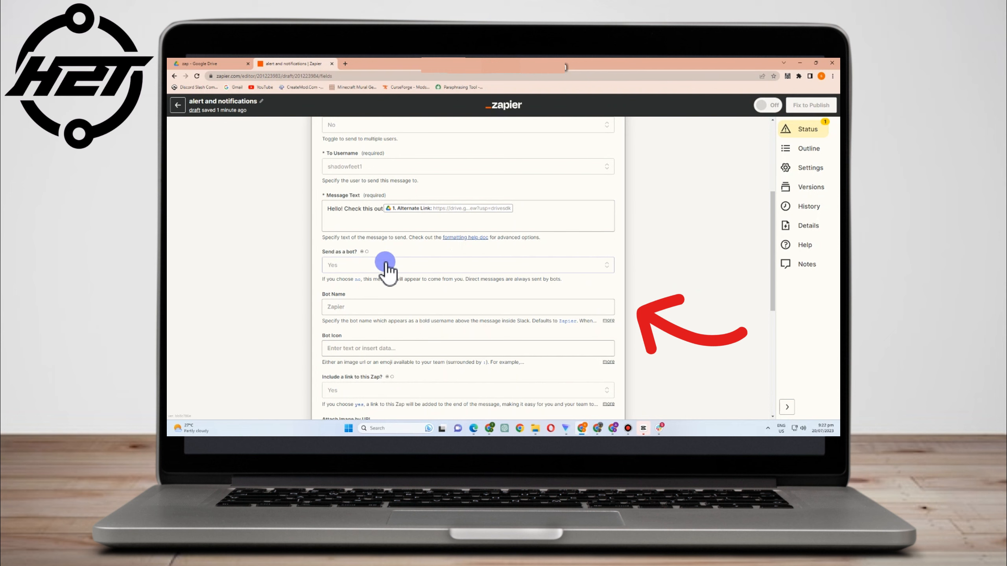
click(368, 309)
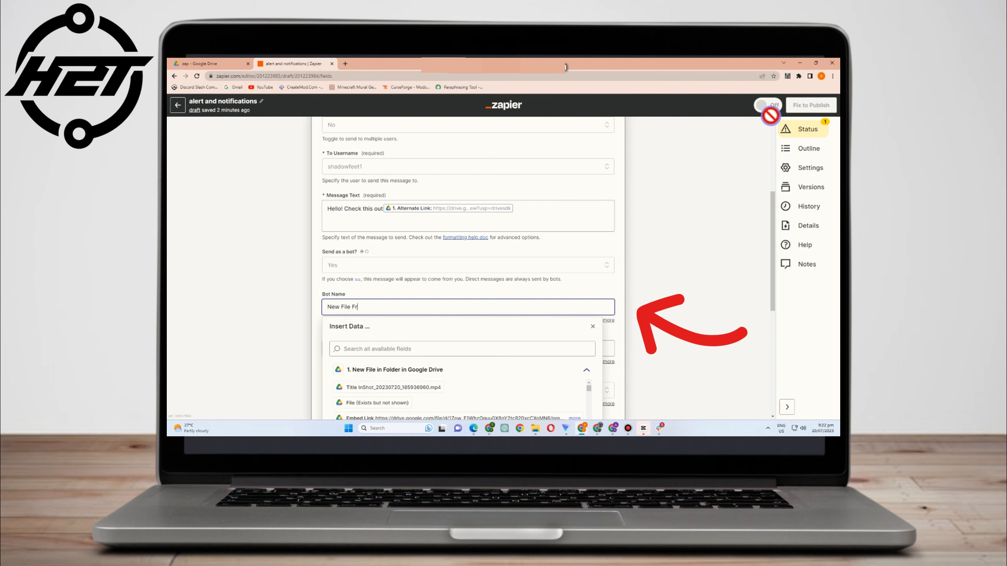
click(689, 250)
Step: Set the bot icon of the Slack message to "robot_new"
scroll(381, 314, down, 1)
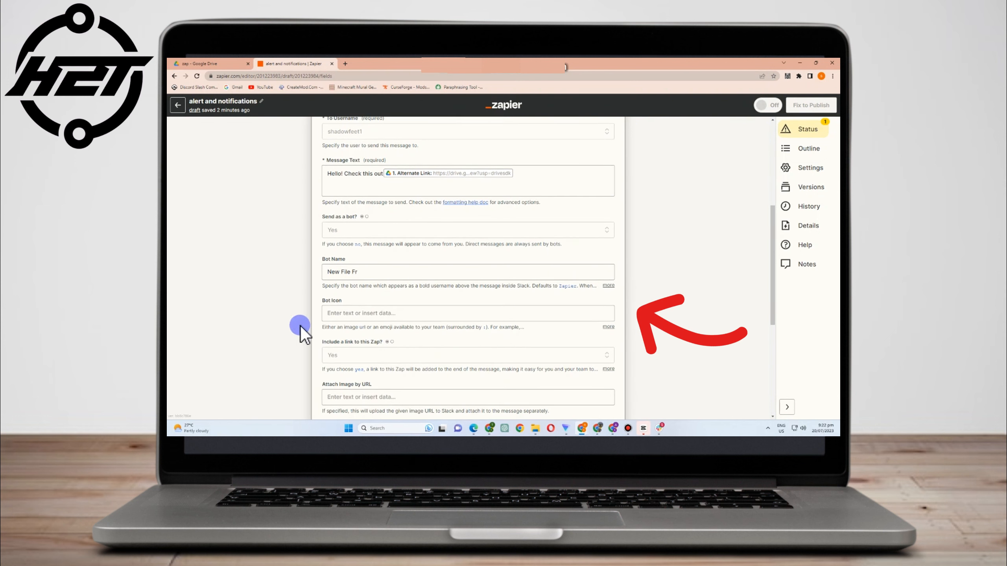
scroll(385, 293, down, 1)
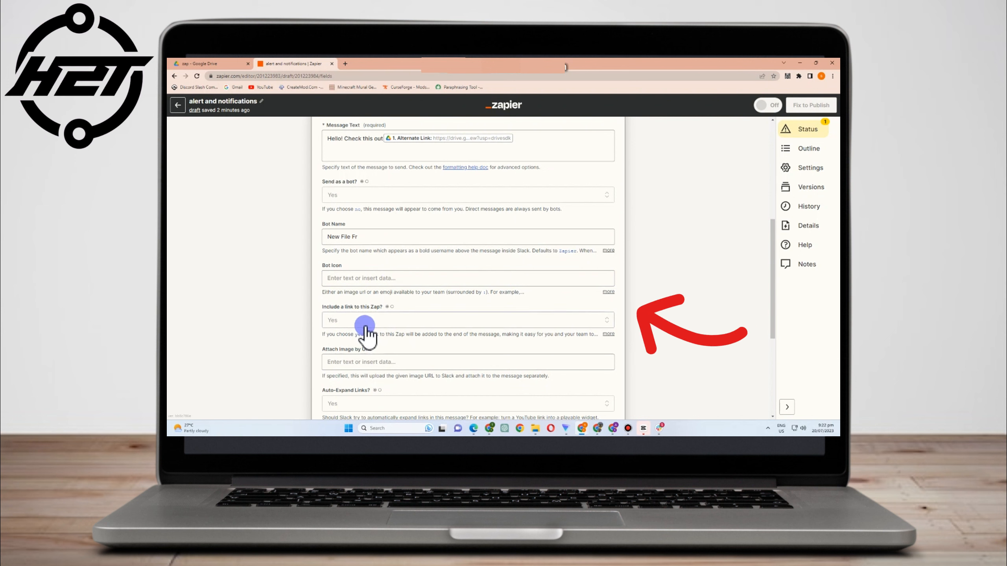
click(461, 279)
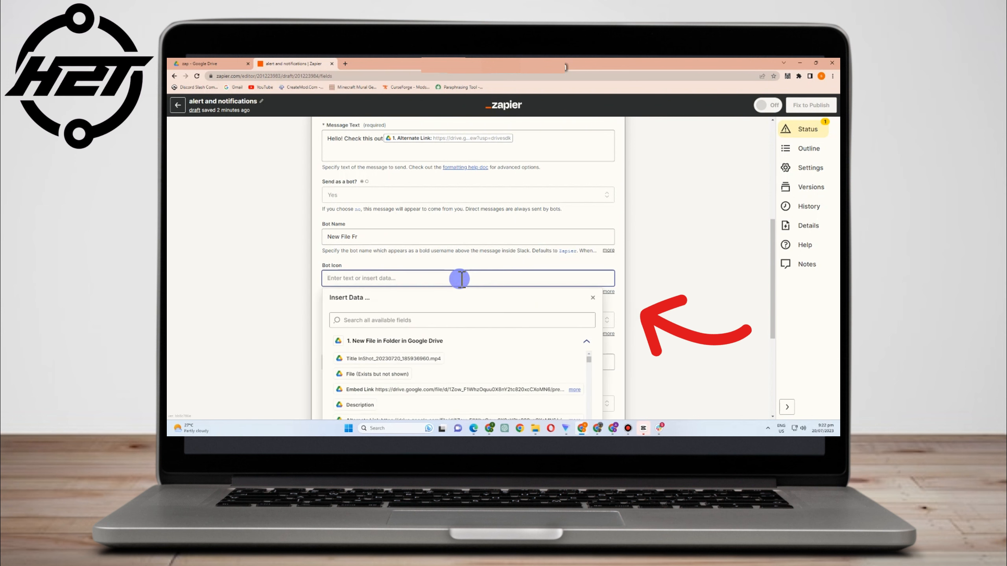
text(robot_new)
click(593, 298)
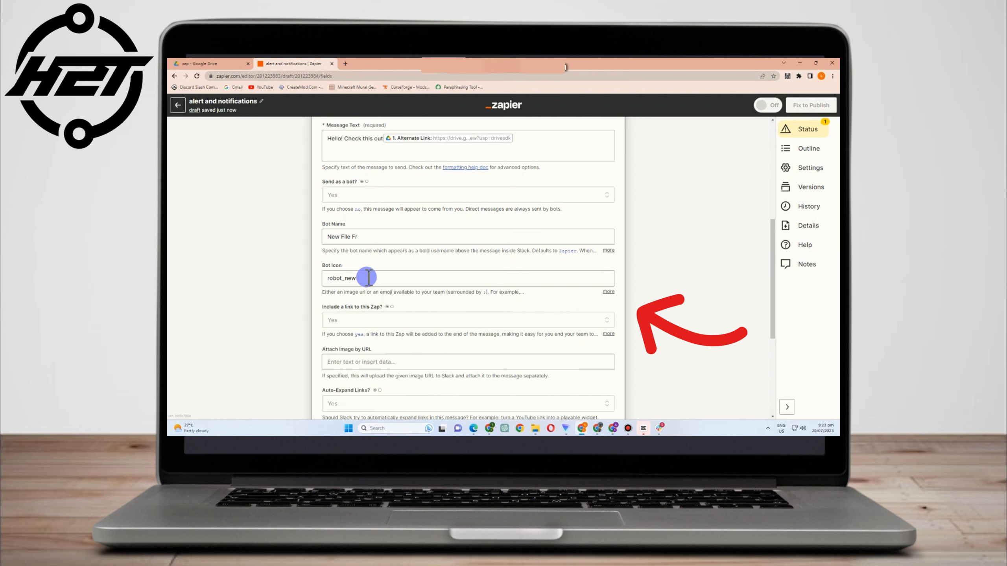
Step: Set Auto-Expand Links to No and read the descriptions of the link, username and scheduling options
scroll(367, 280, down, 4)
click(508, 262)
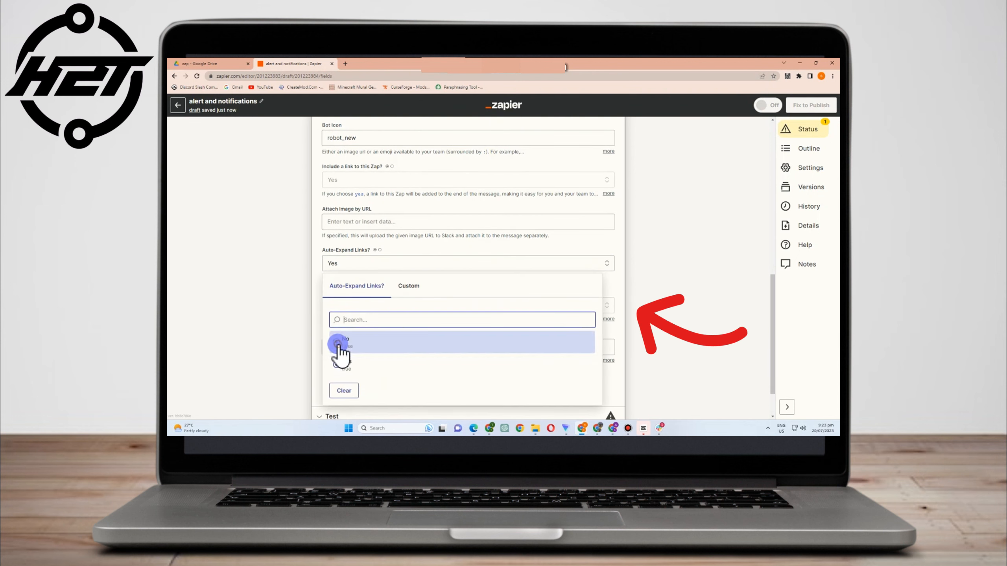
click(338, 343)
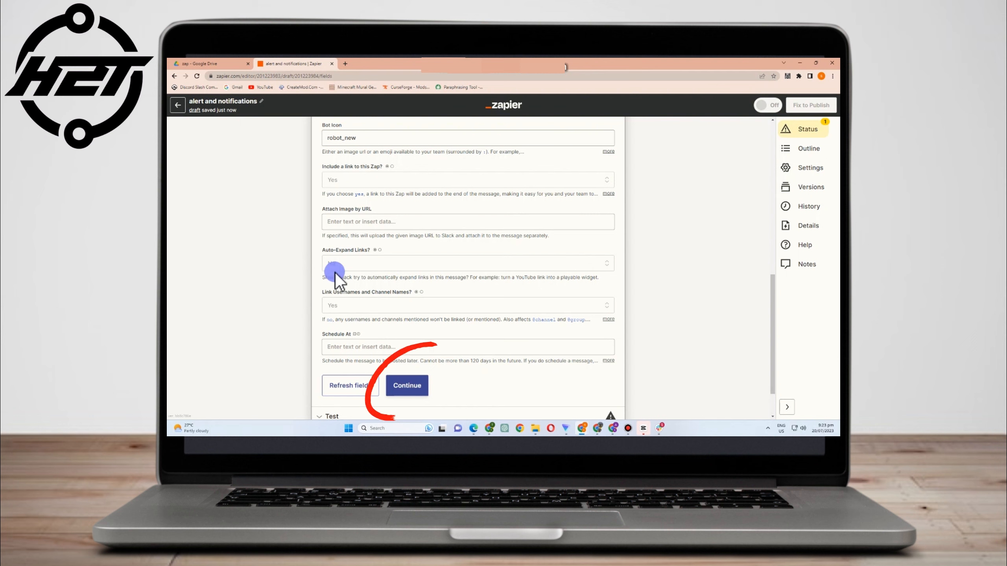
drag(322, 278, 599, 278)
drag(317, 323, 597, 369)
scroll(469, 361, down, 1)
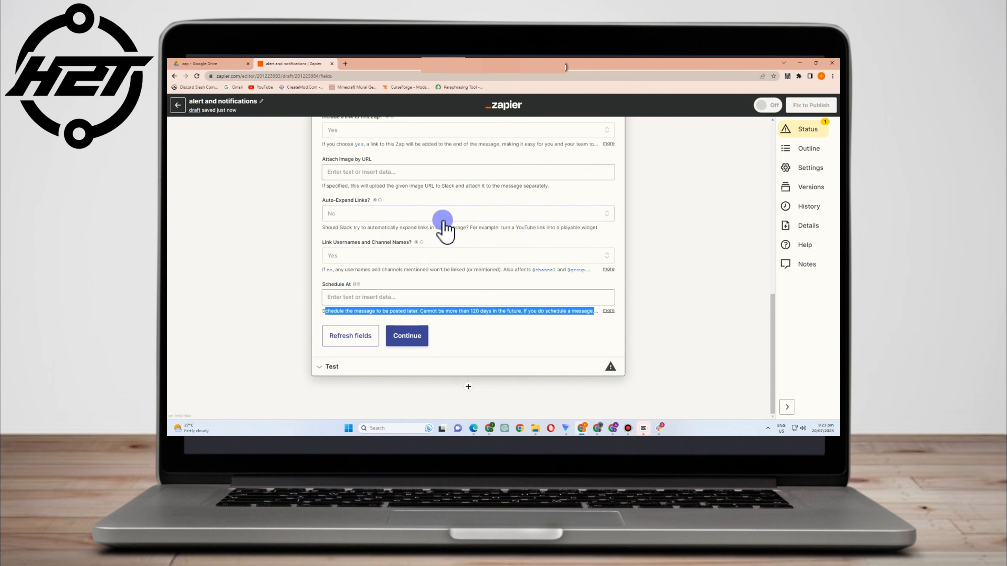
scroll(462, 232, up, 2)
scroll(462, 236, down, 5)
Step: Continue to the action's test, send the test message, and switch to Slack to check it in the Slackbot conversation
click(411, 337)
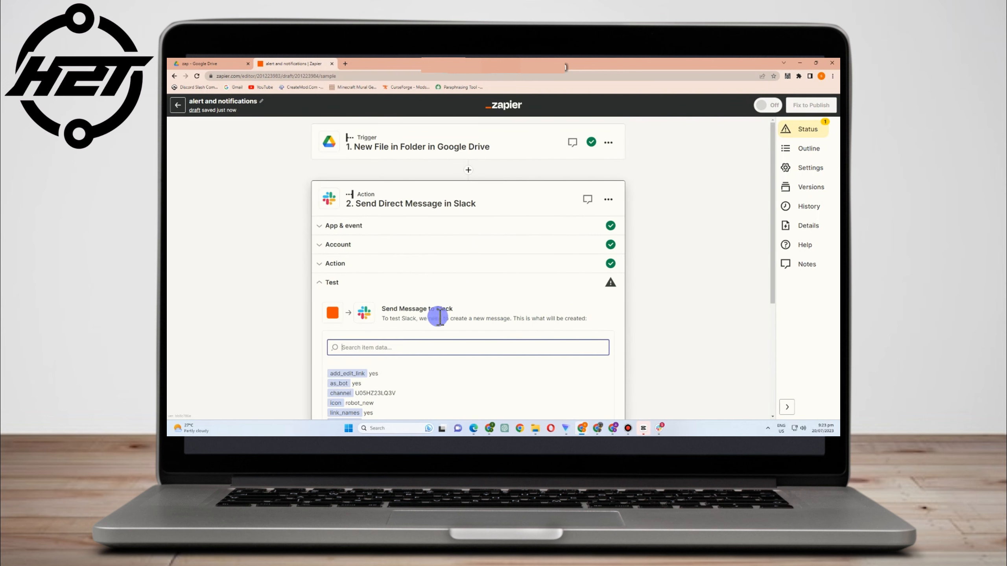
scroll(448, 310, down, 3)
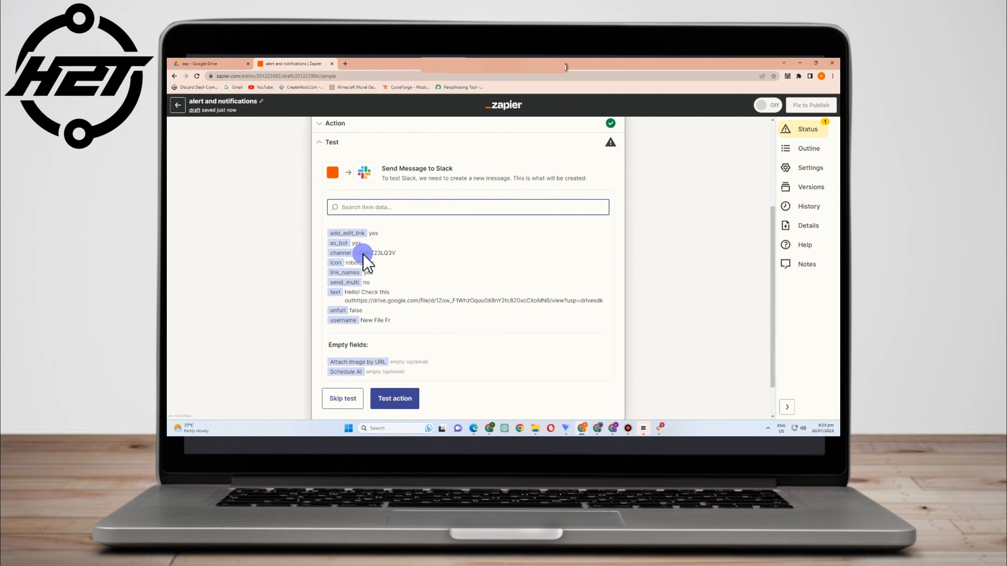
click(395, 398)
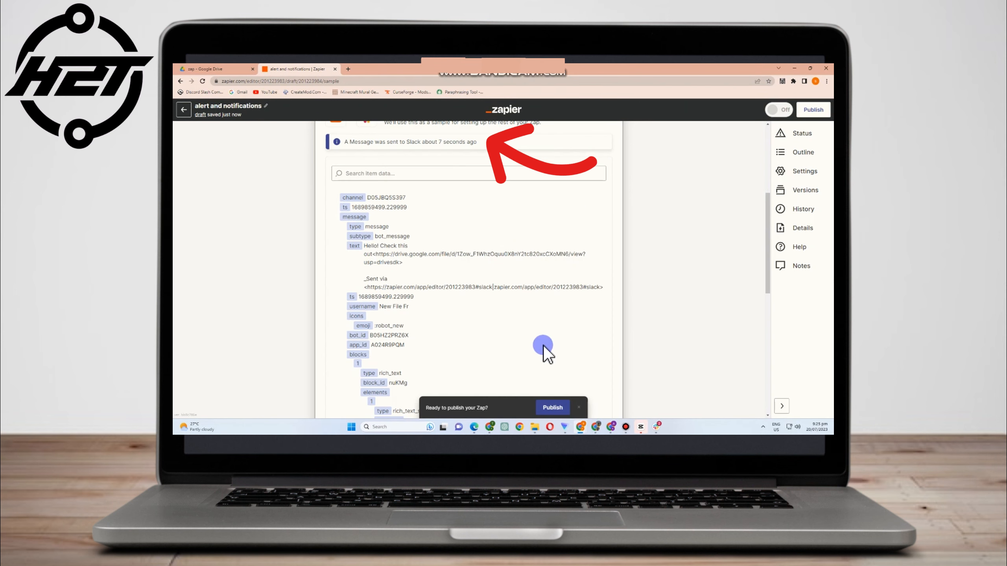
click(656, 427)
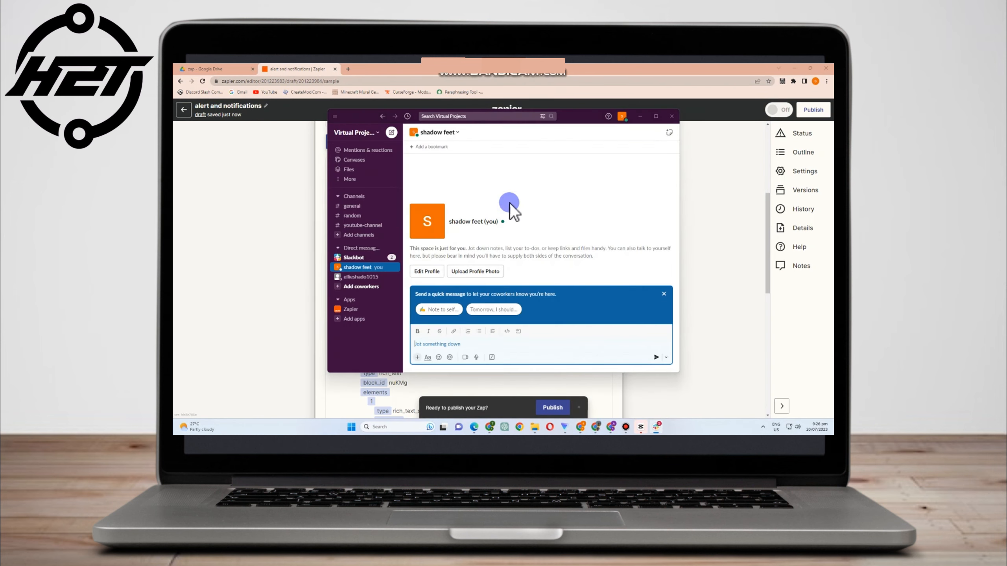
click(387, 257)
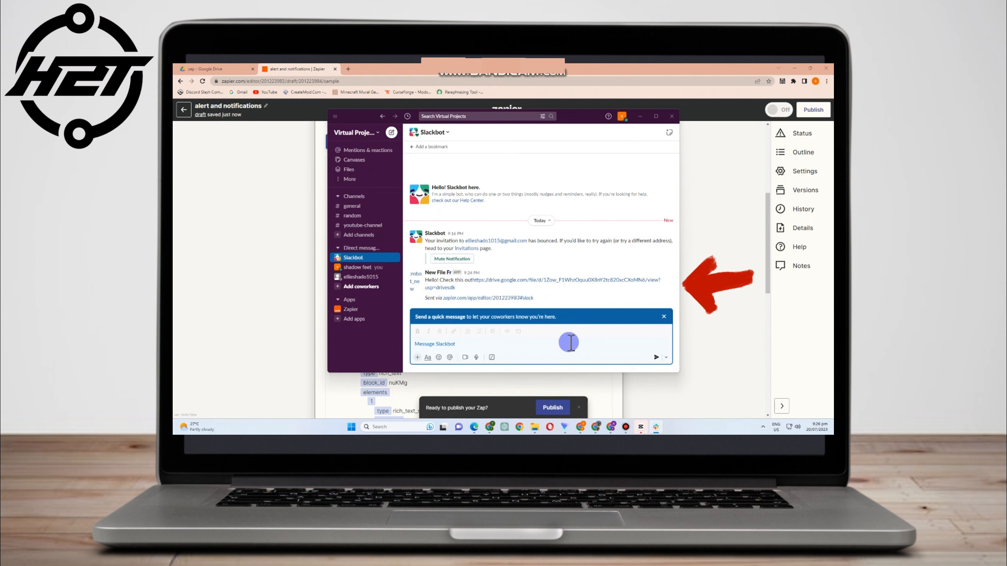
Step: Switch back to Zapier, publish the Zap, and review the published Slack action's details
click(581, 426)
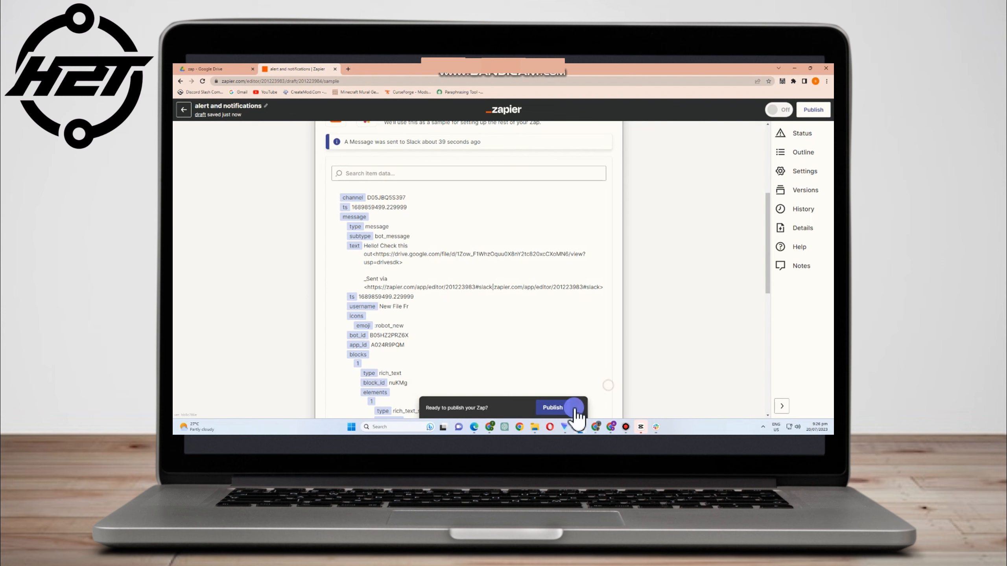
click(553, 406)
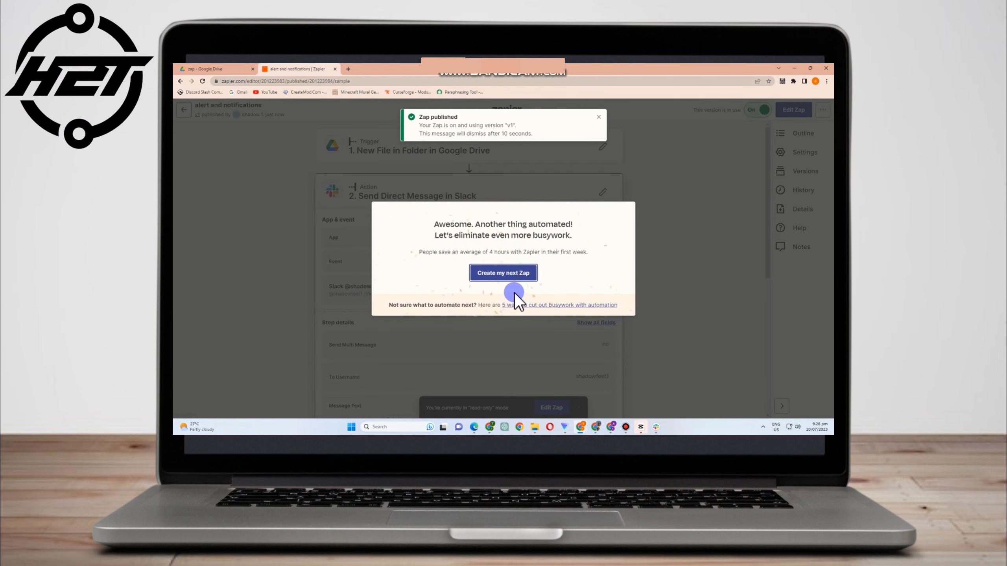
click(674, 228)
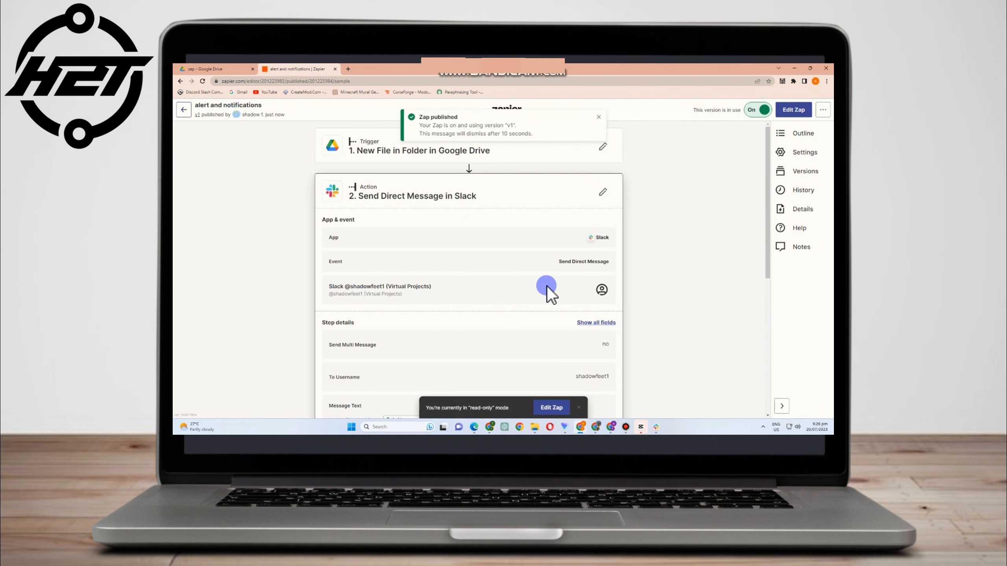
scroll(547, 286, down, 5)
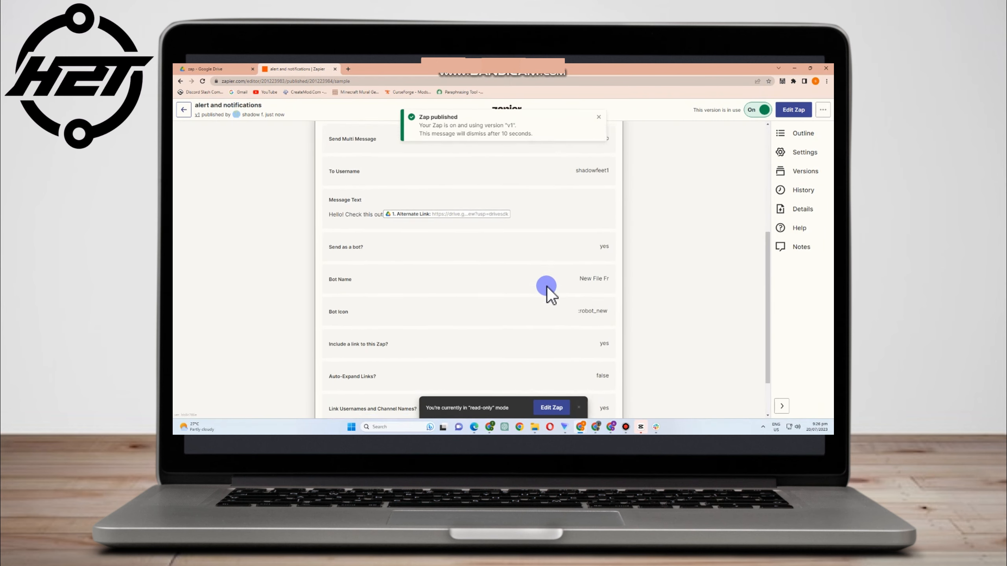
scroll(628, 305, down, 1)
scroll(627, 304, up, 6)
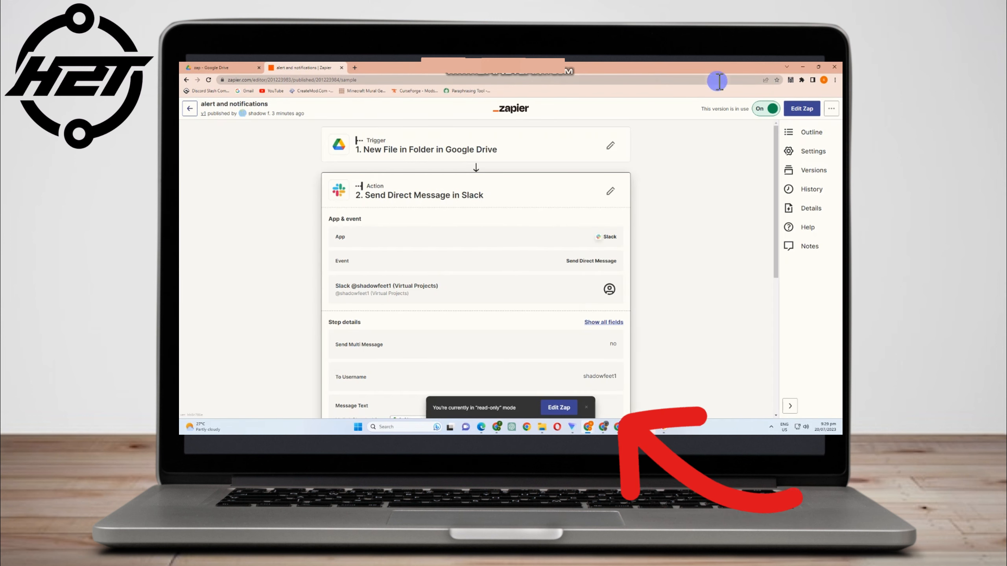
Step: Leave the published Zap for the Zaps overview and start a new Zap
click(198, 106)
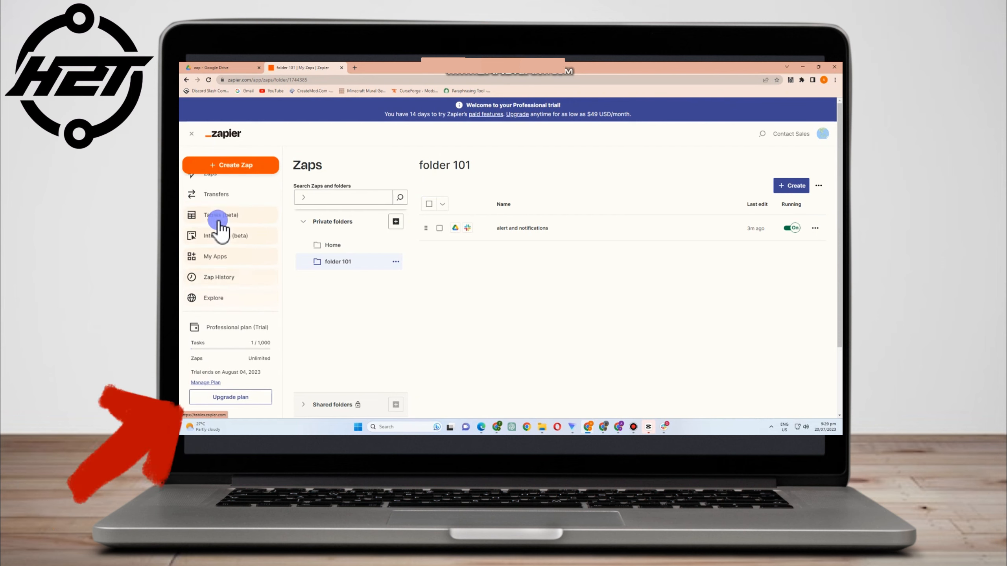
click(223, 216)
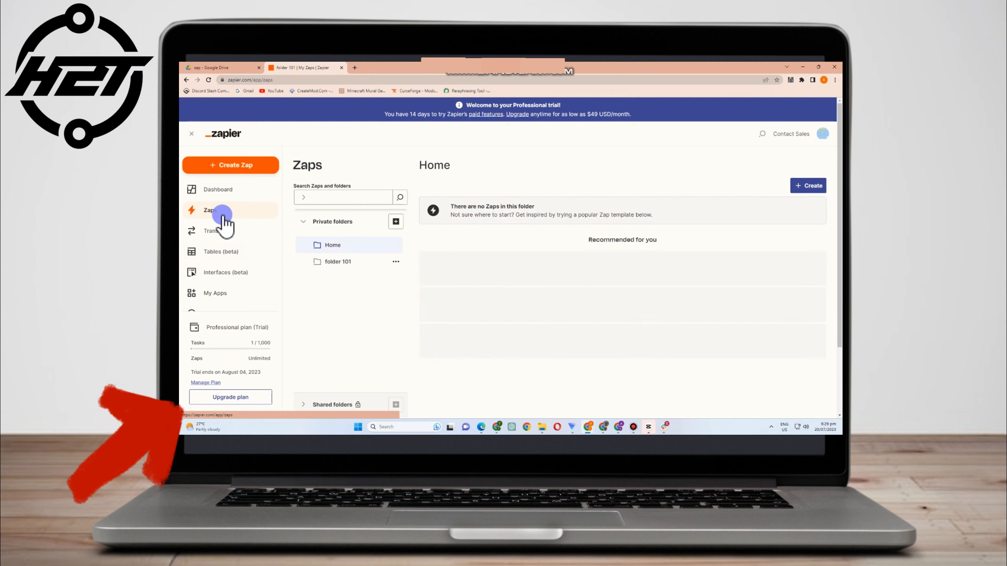
click(231, 166)
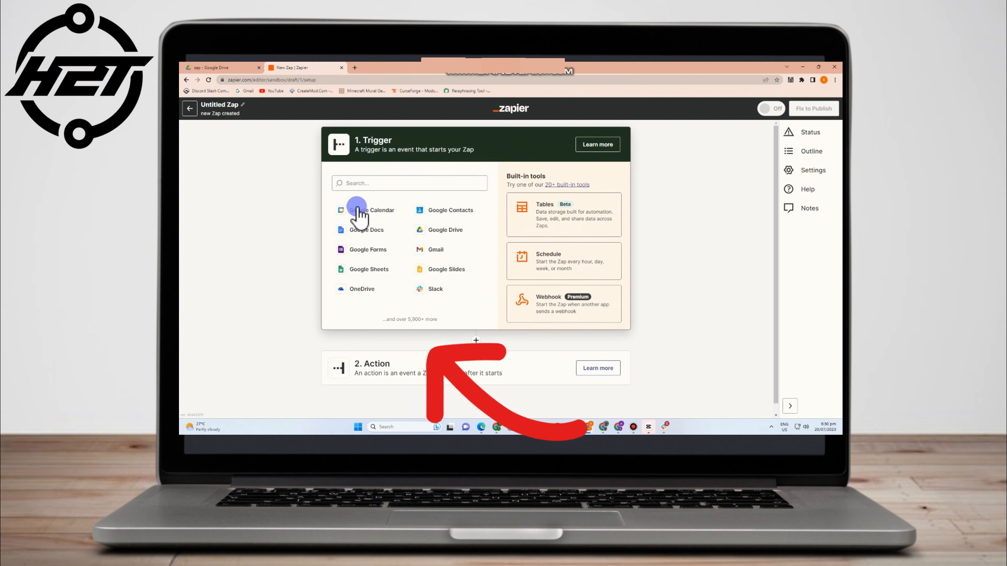
Step: Search the new Zap's trigger apps for "asana", "trello" and "notion" in turn
click(400, 182)
text(asana)
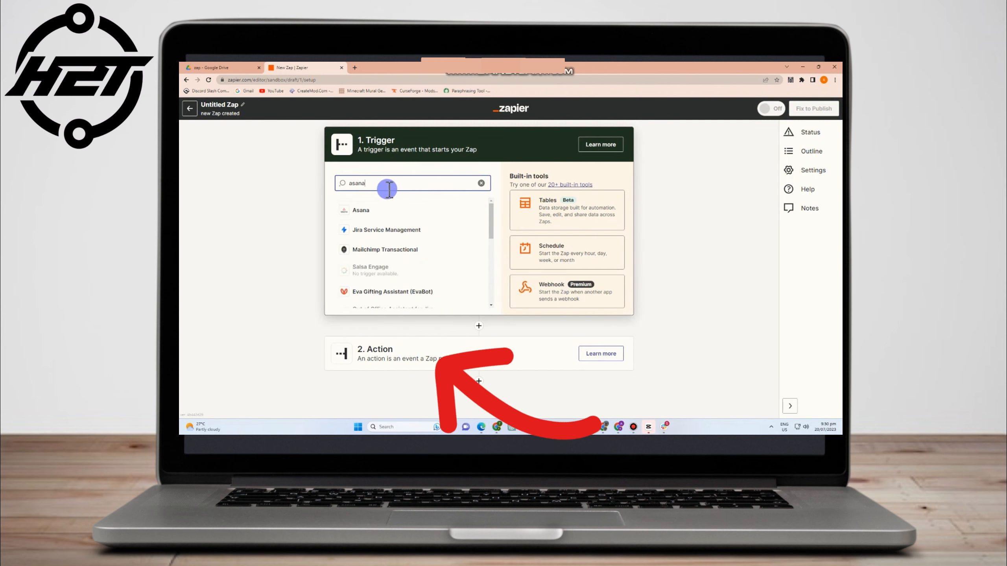
click(481, 183)
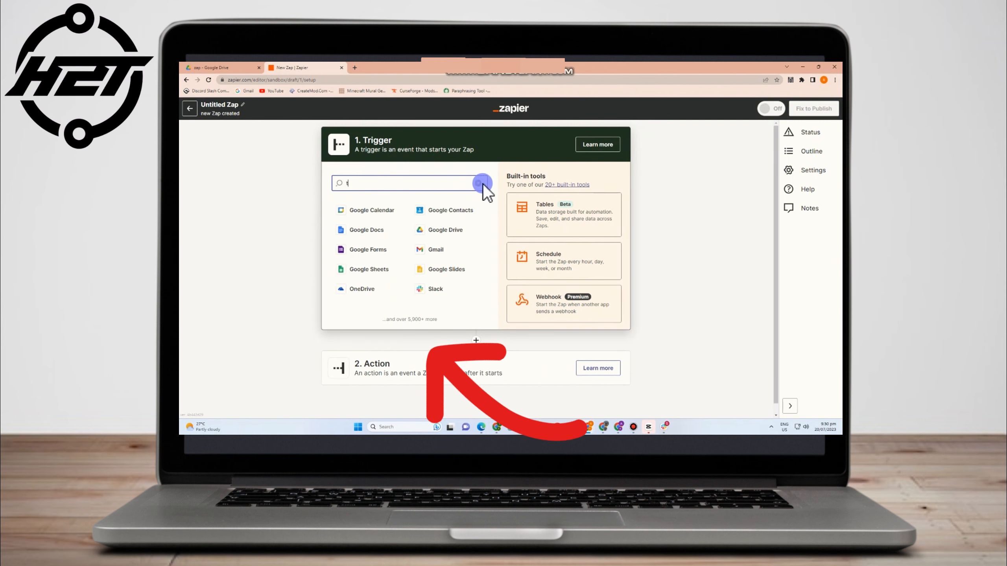
text(trello)
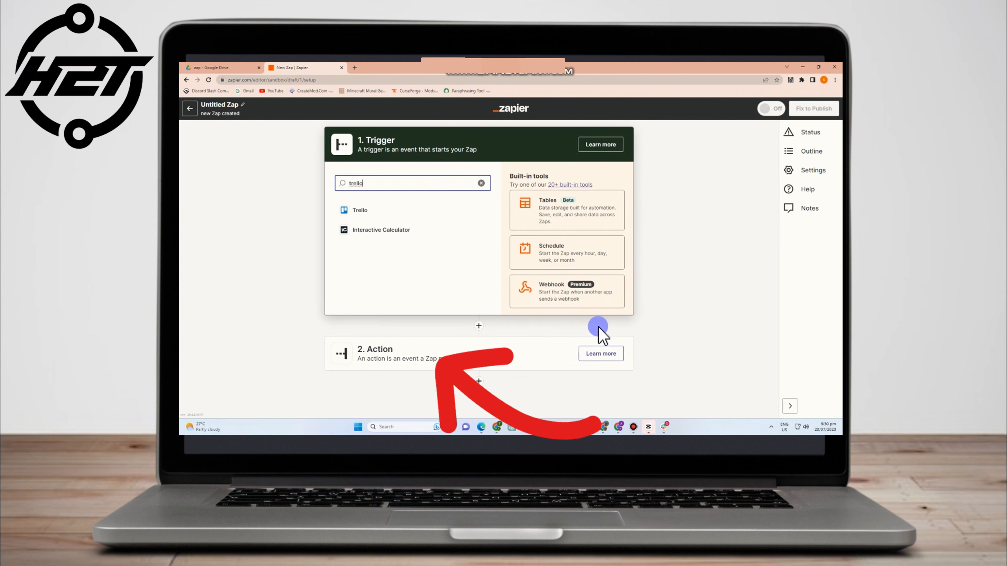
click(481, 183)
text(n)
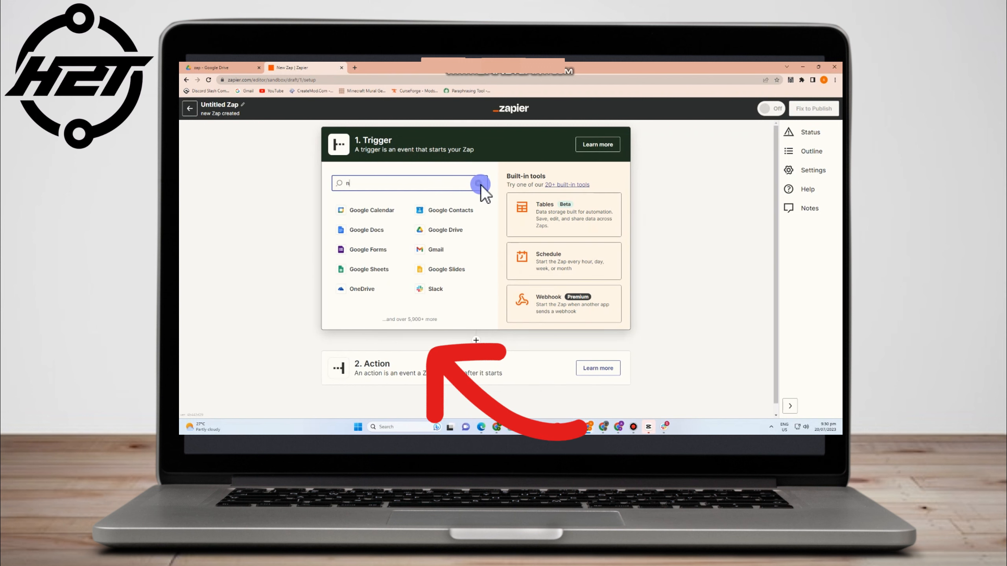
text(otion)
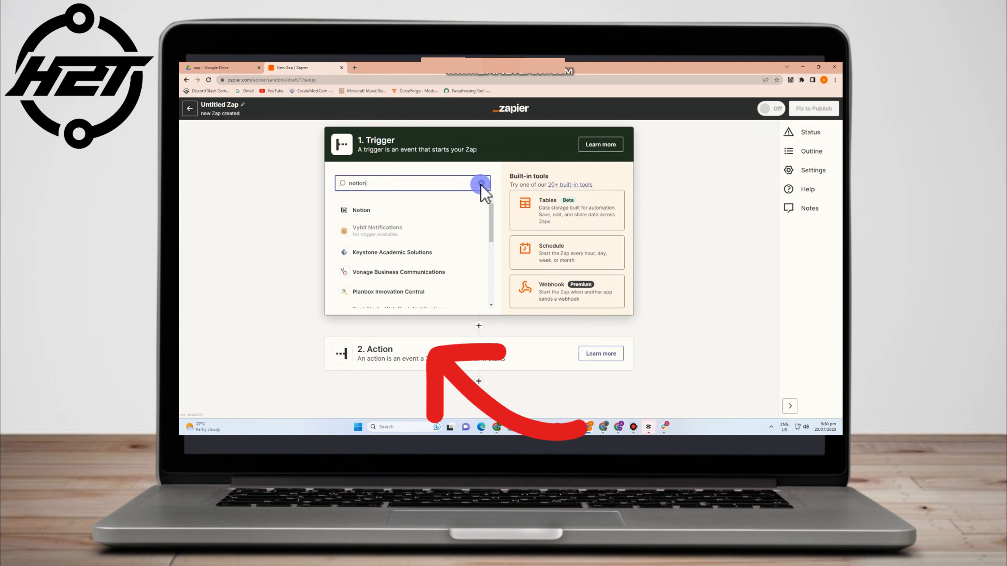
click(696, 220)
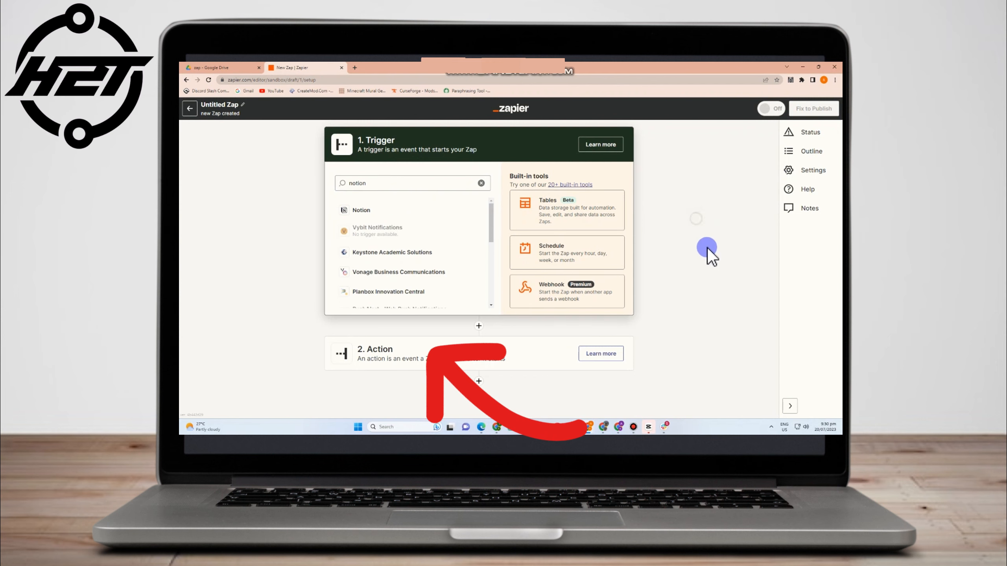
Step: Leave the untitled Zap and look over the dashboard's app search, recent Zaps, recommended templates and footer resources
click(190, 109)
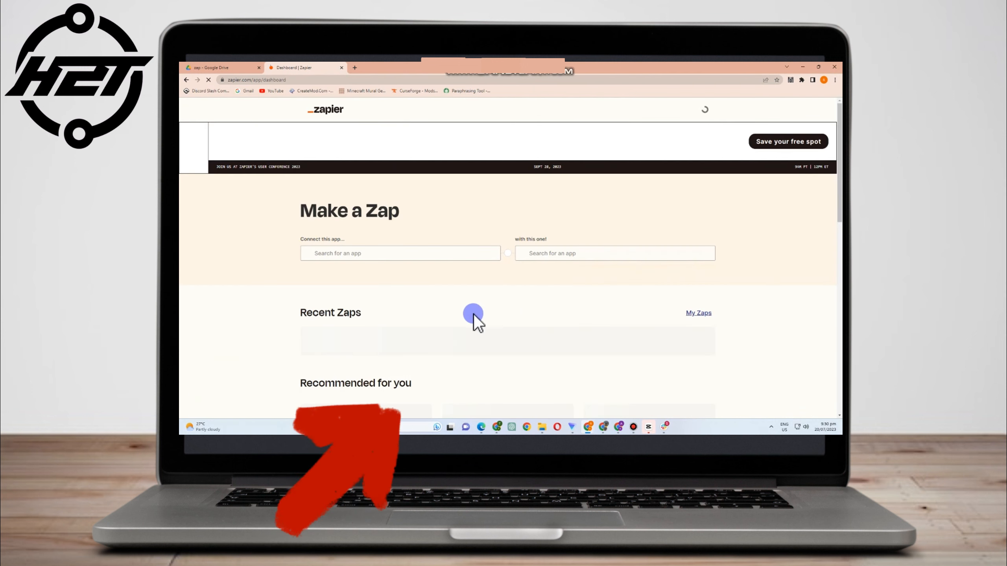
scroll(376, 304, down, 2)
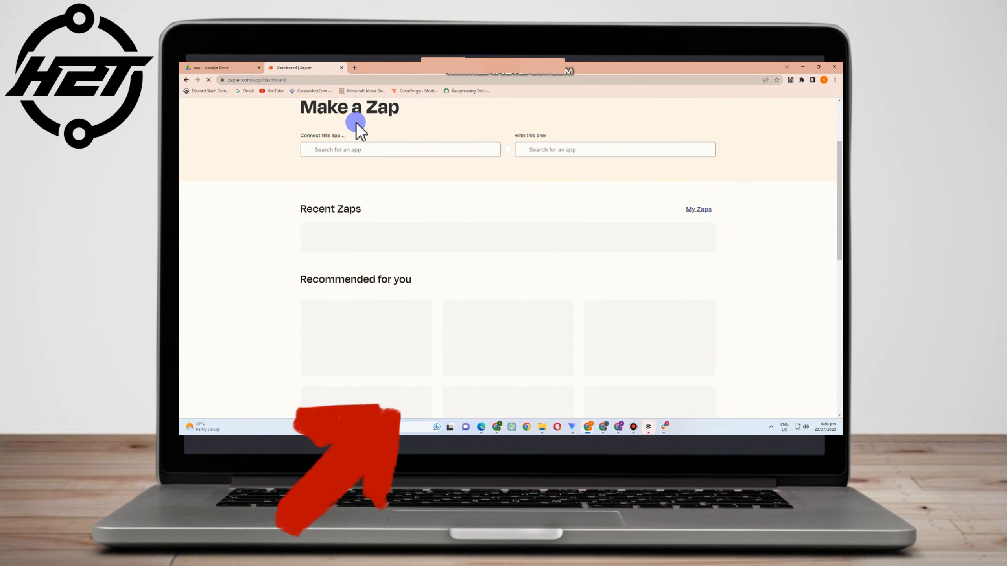
click(344, 150)
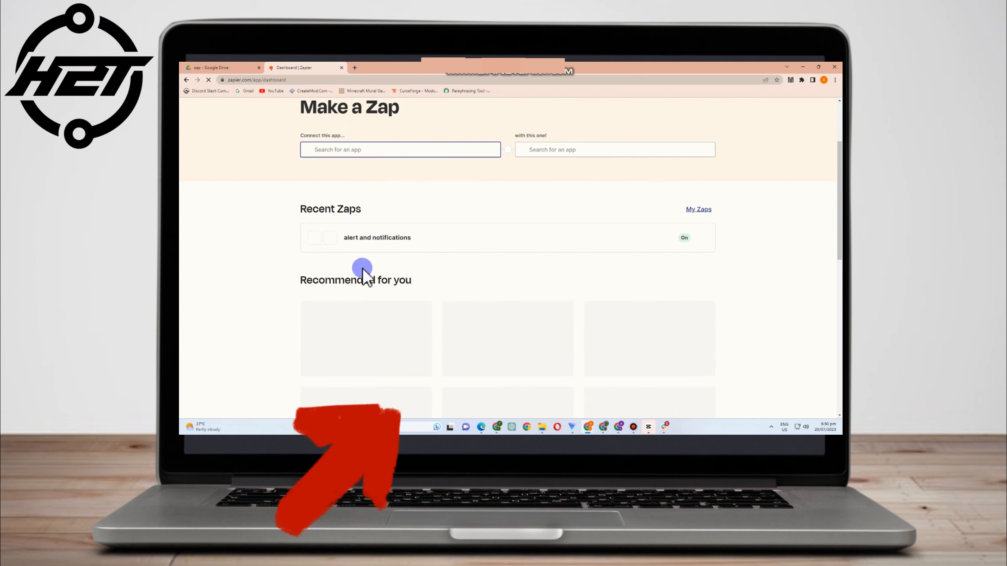
scroll(392, 281, down, 2)
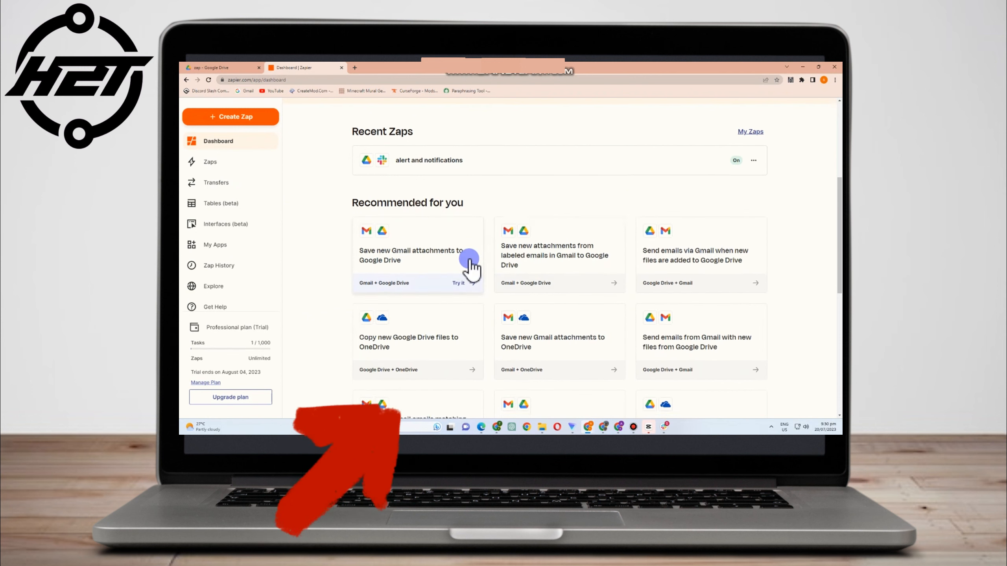
scroll(523, 230, down, 2)
scroll(580, 274, down, 3)
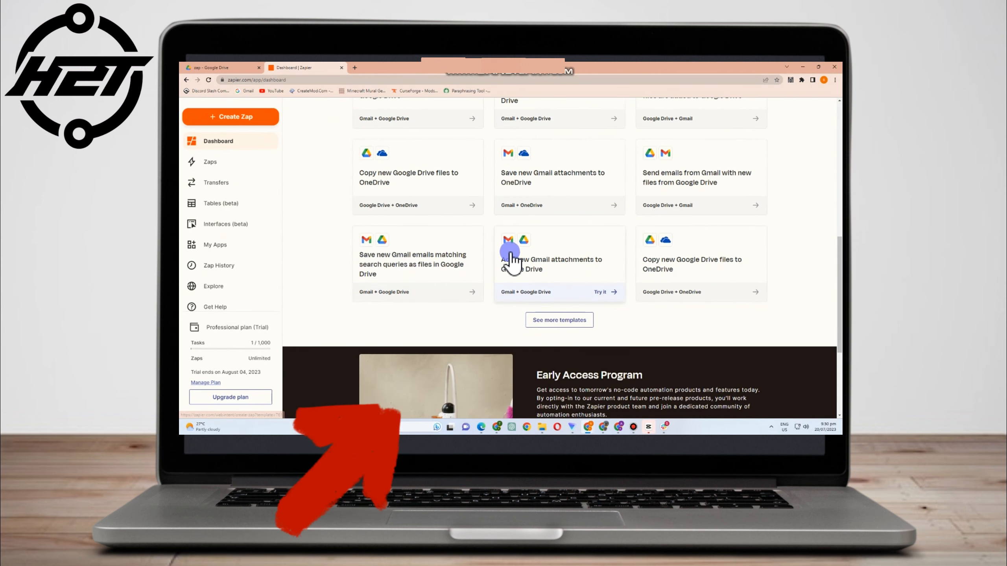
scroll(751, 260, down, 3)
scroll(749, 258, down, 2)
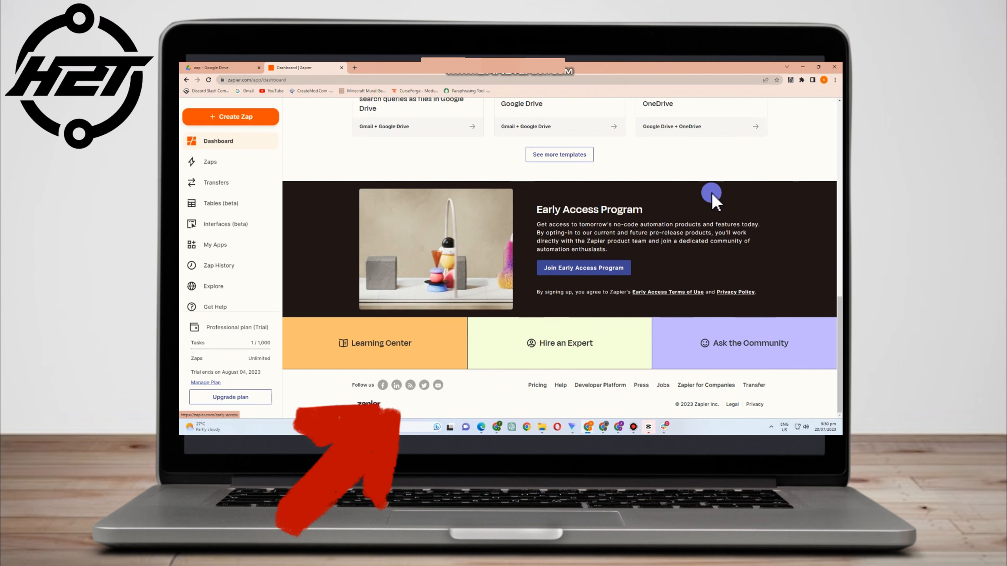
Step: Open Zapier's plans and pricing page from the dashboard and review the Free, Starter, Professional and Team plan cards
scroll(486, 306, up, 8)
scroll(485, 305, up, 4)
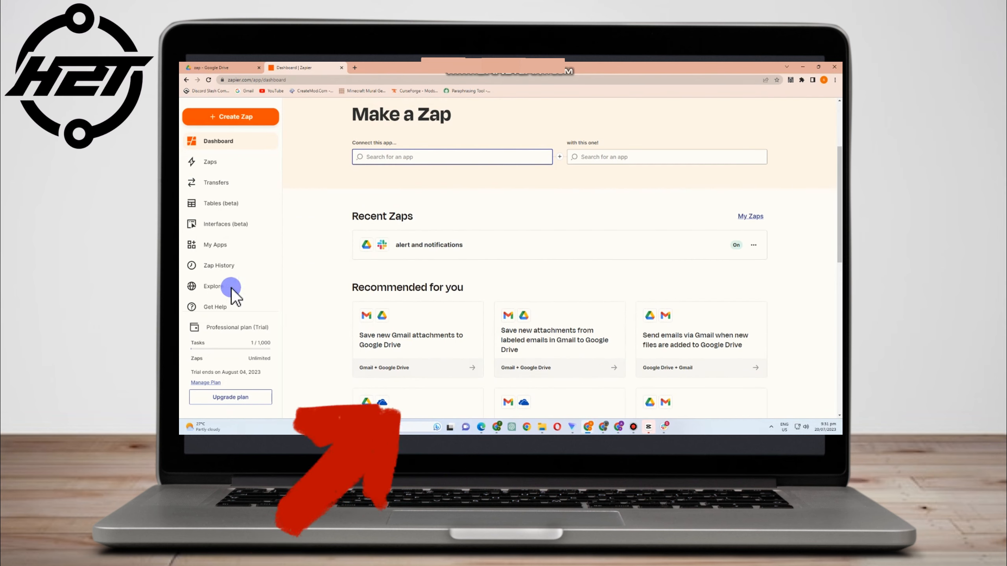
scroll(254, 325, down, 3)
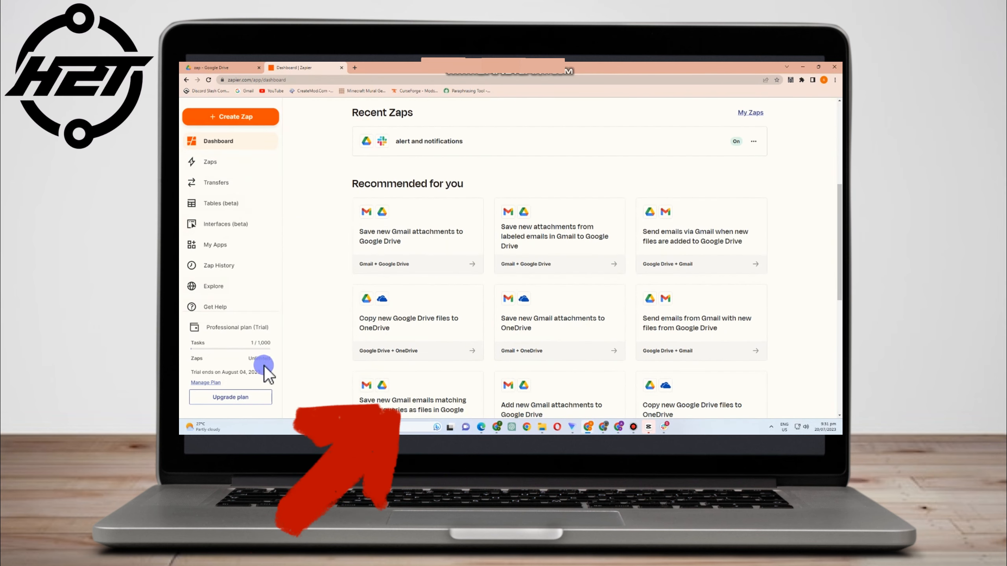
click(241, 397)
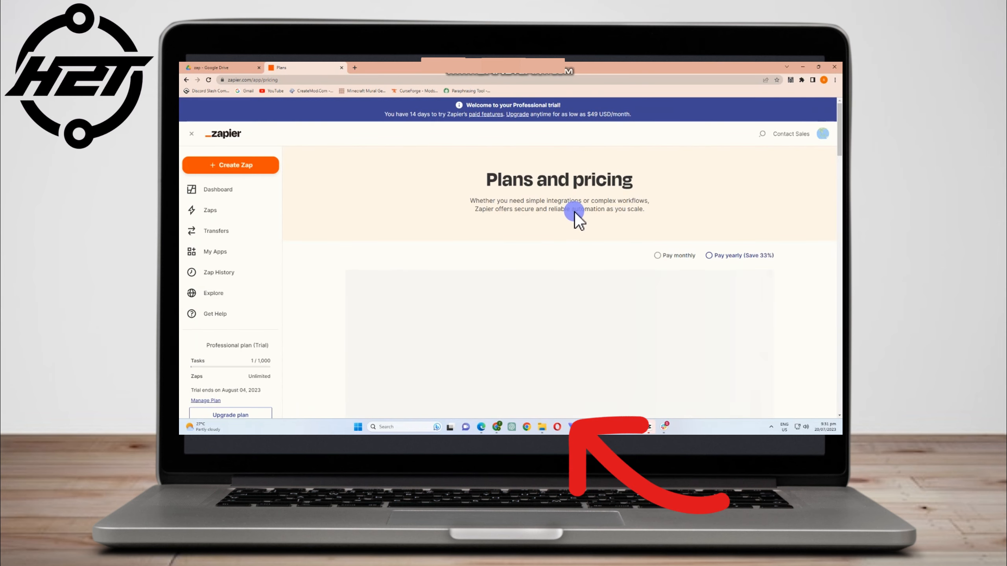
scroll(575, 217, down, 2)
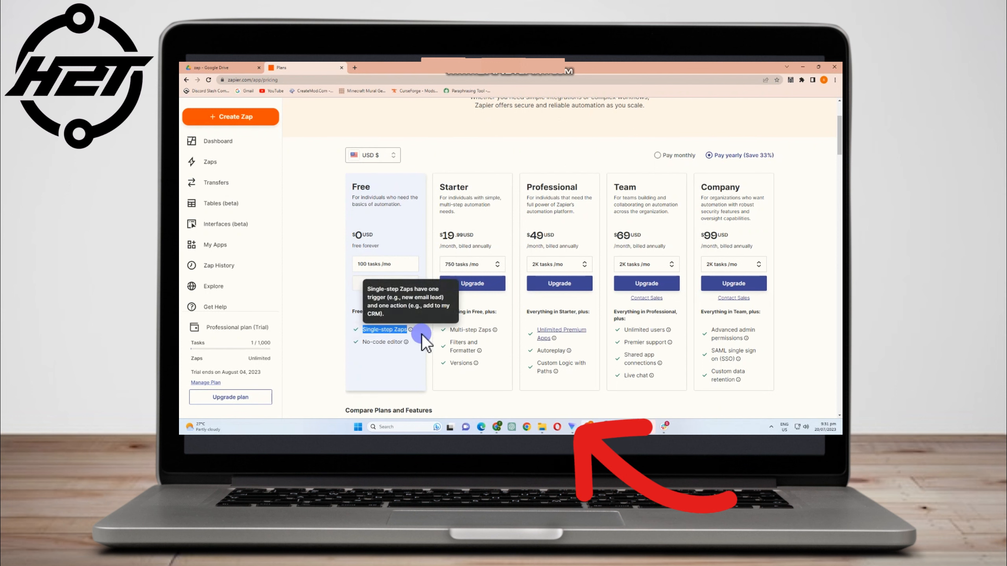
drag(349, 345, 402, 343)
click(470, 379)
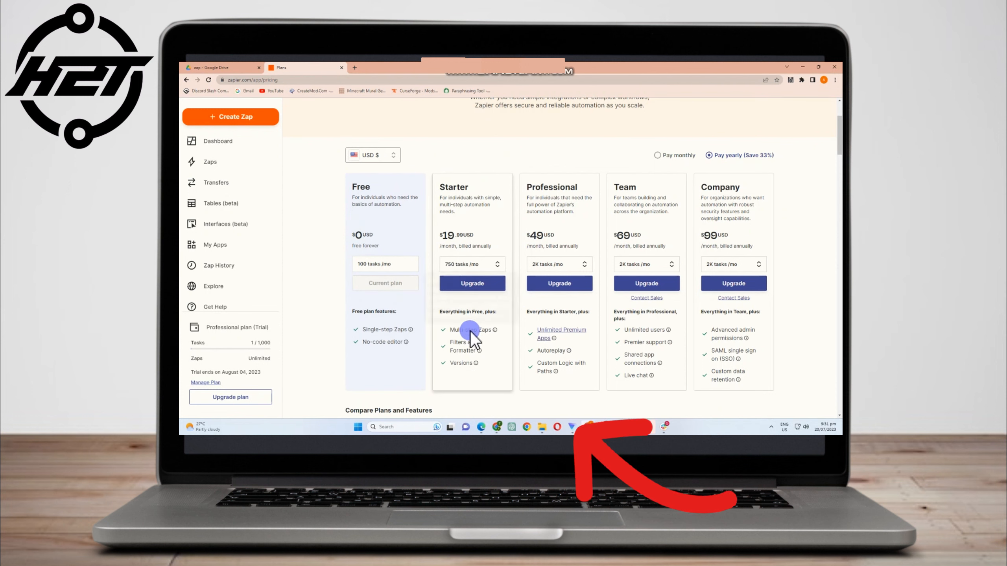
mouse_move(464, 346)
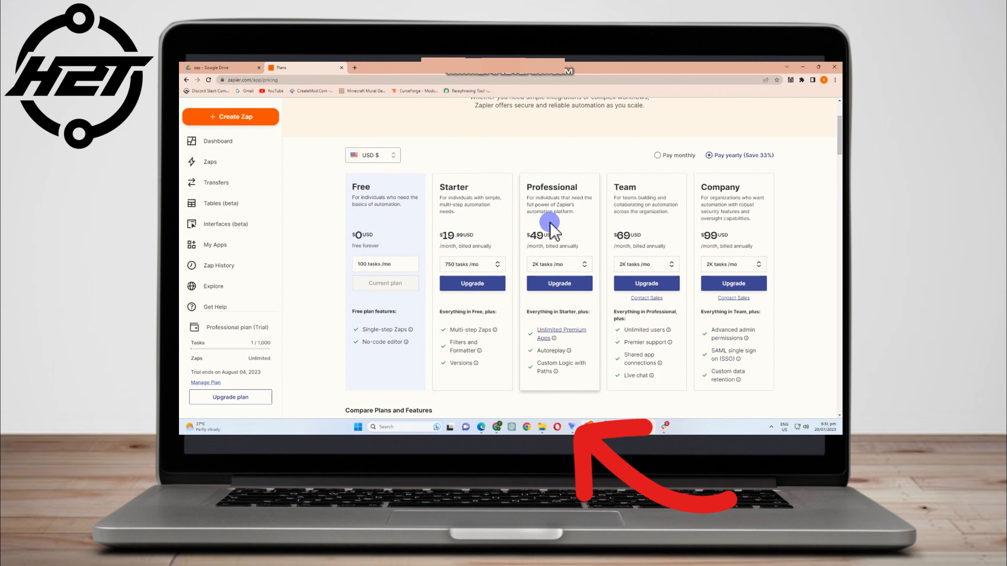
mouse_move(552, 340)
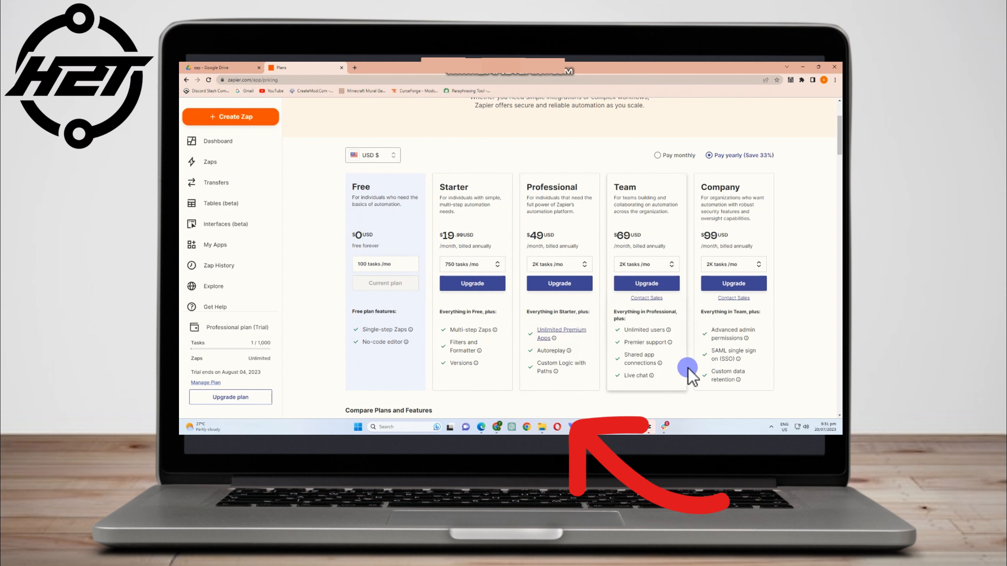
Step: Examine the plan comparison table's usage, editor, admin, and security and support rows, continuing to the security practices section
scroll(445, 362, down, 6)
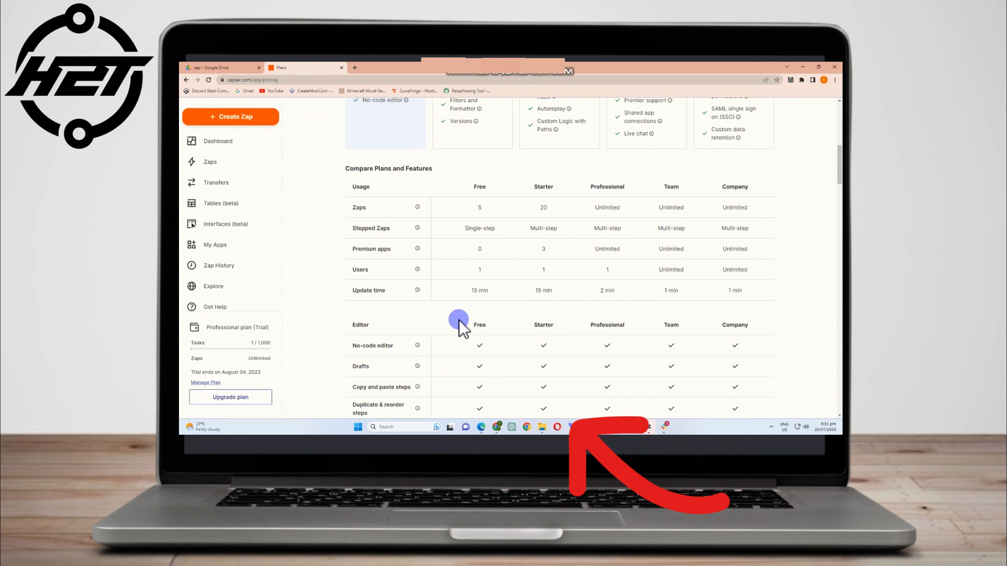
scroll(754, 236, down, 2)
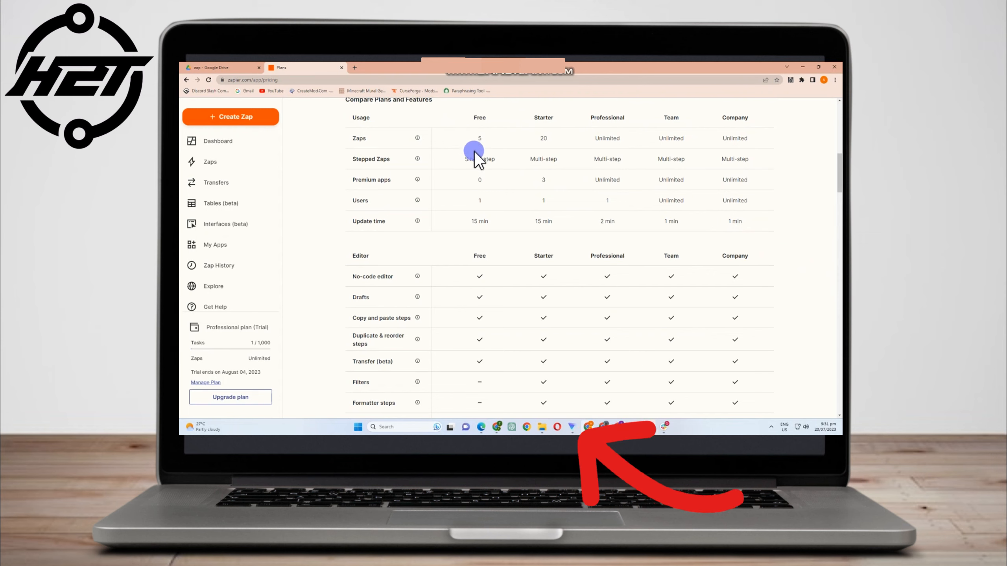
scroll(496, 167, up, 1)
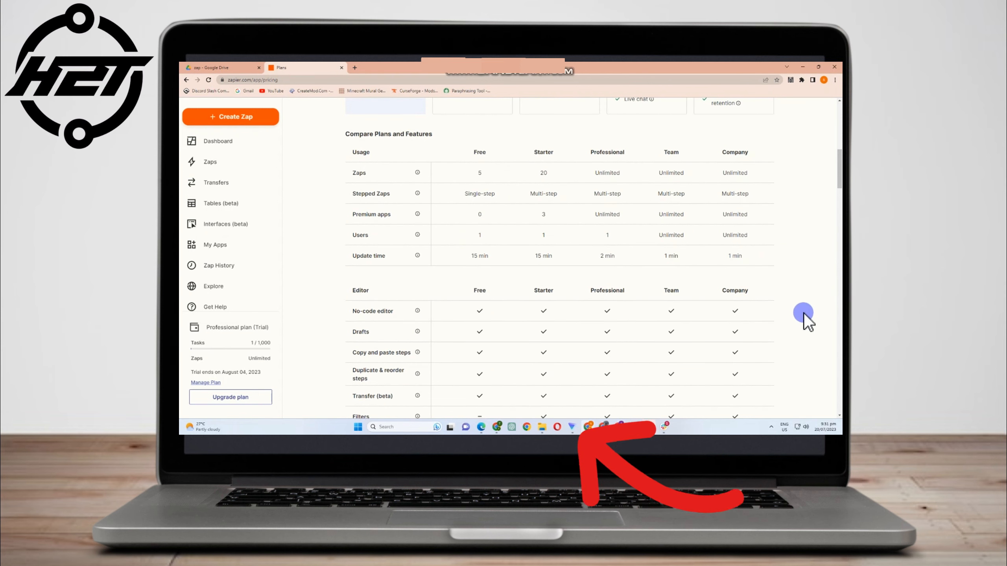
scroll(803, 314, down, 1)
scroll(804, 315, down, 1)
scroll(804, 316, up, 2)
scroll(679, 324, down, 7)
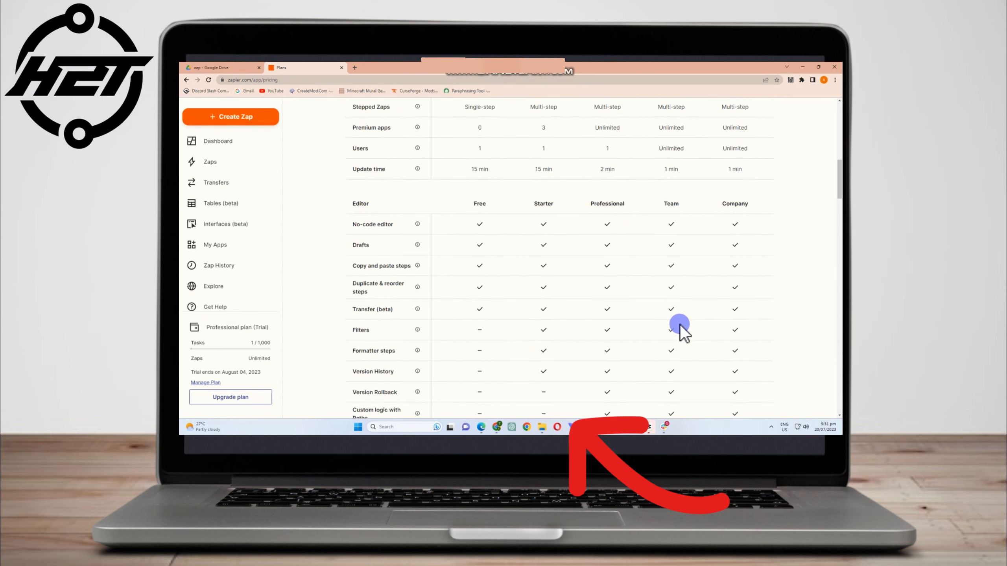
scroll(679, 324, down, 15)
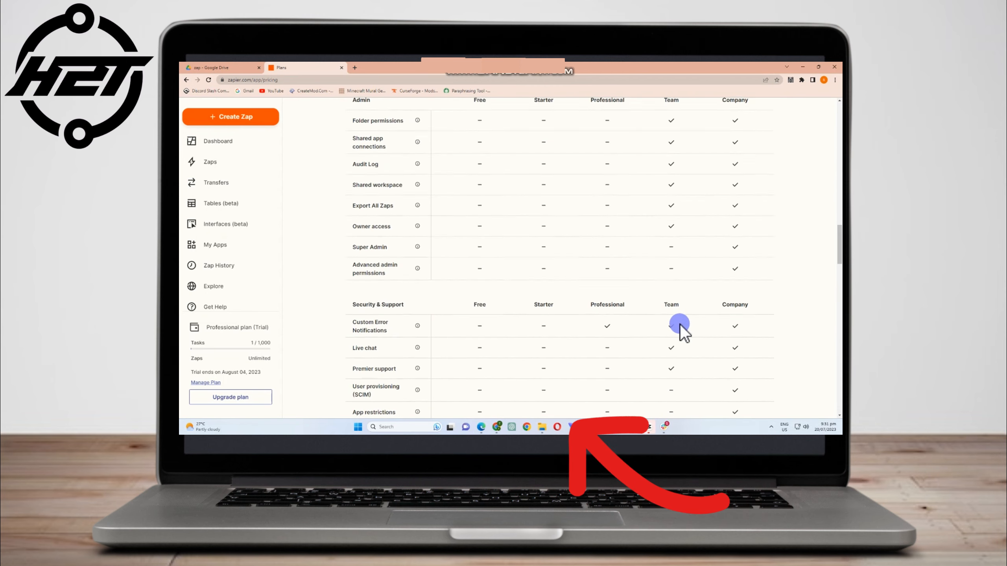
scroll(679, 325, down, 10)
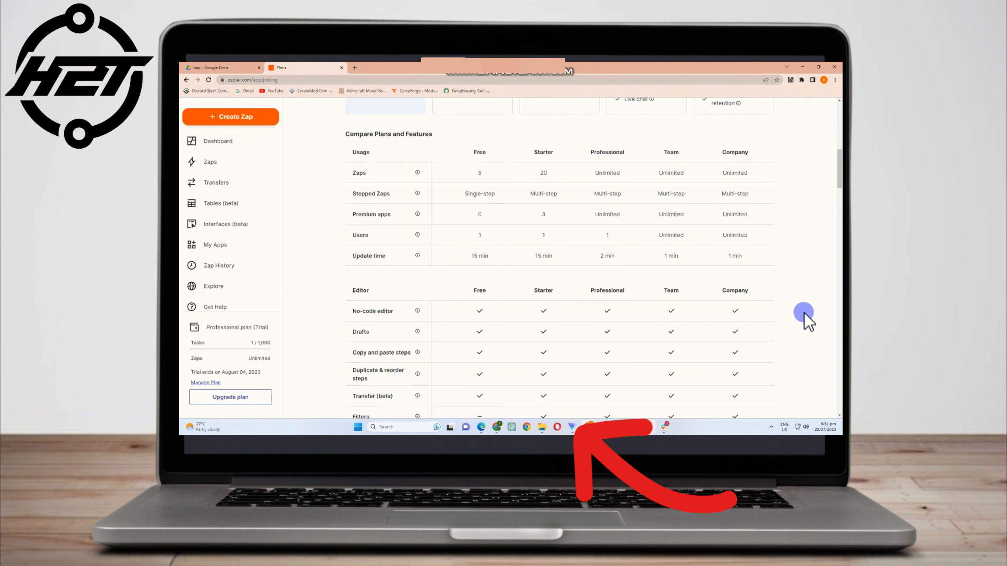
scroll(804, 313, down, 2)
scroll(803, 313, up, 2)
scroll(679, 325, down, 10)
scroll(681, 329, down, 12)
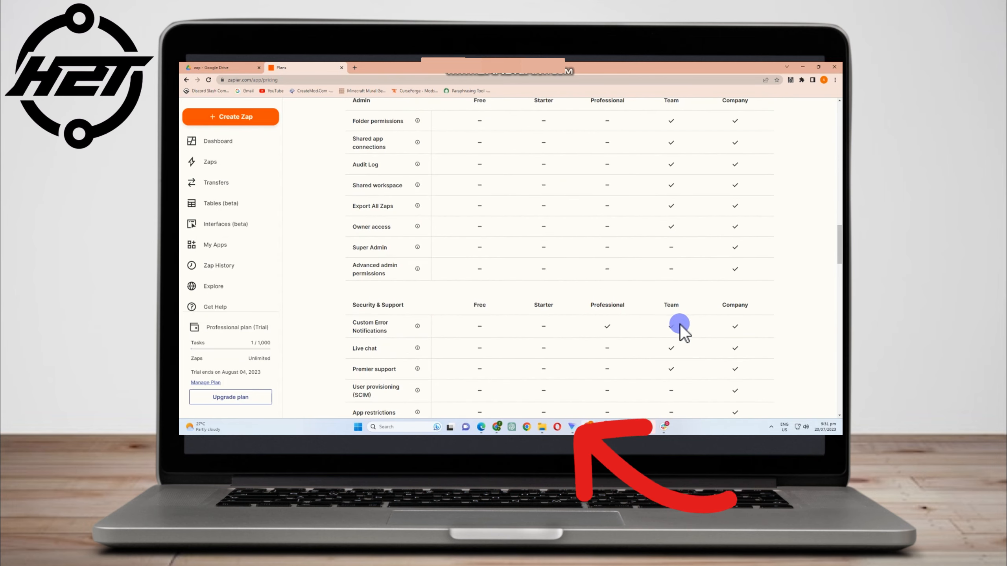
scroll(679, 324, down, 2)
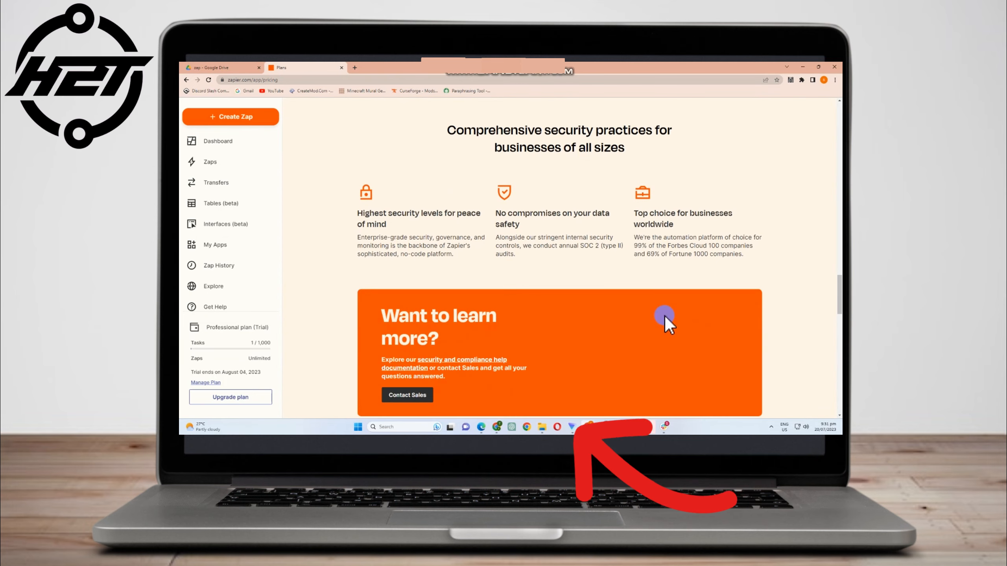